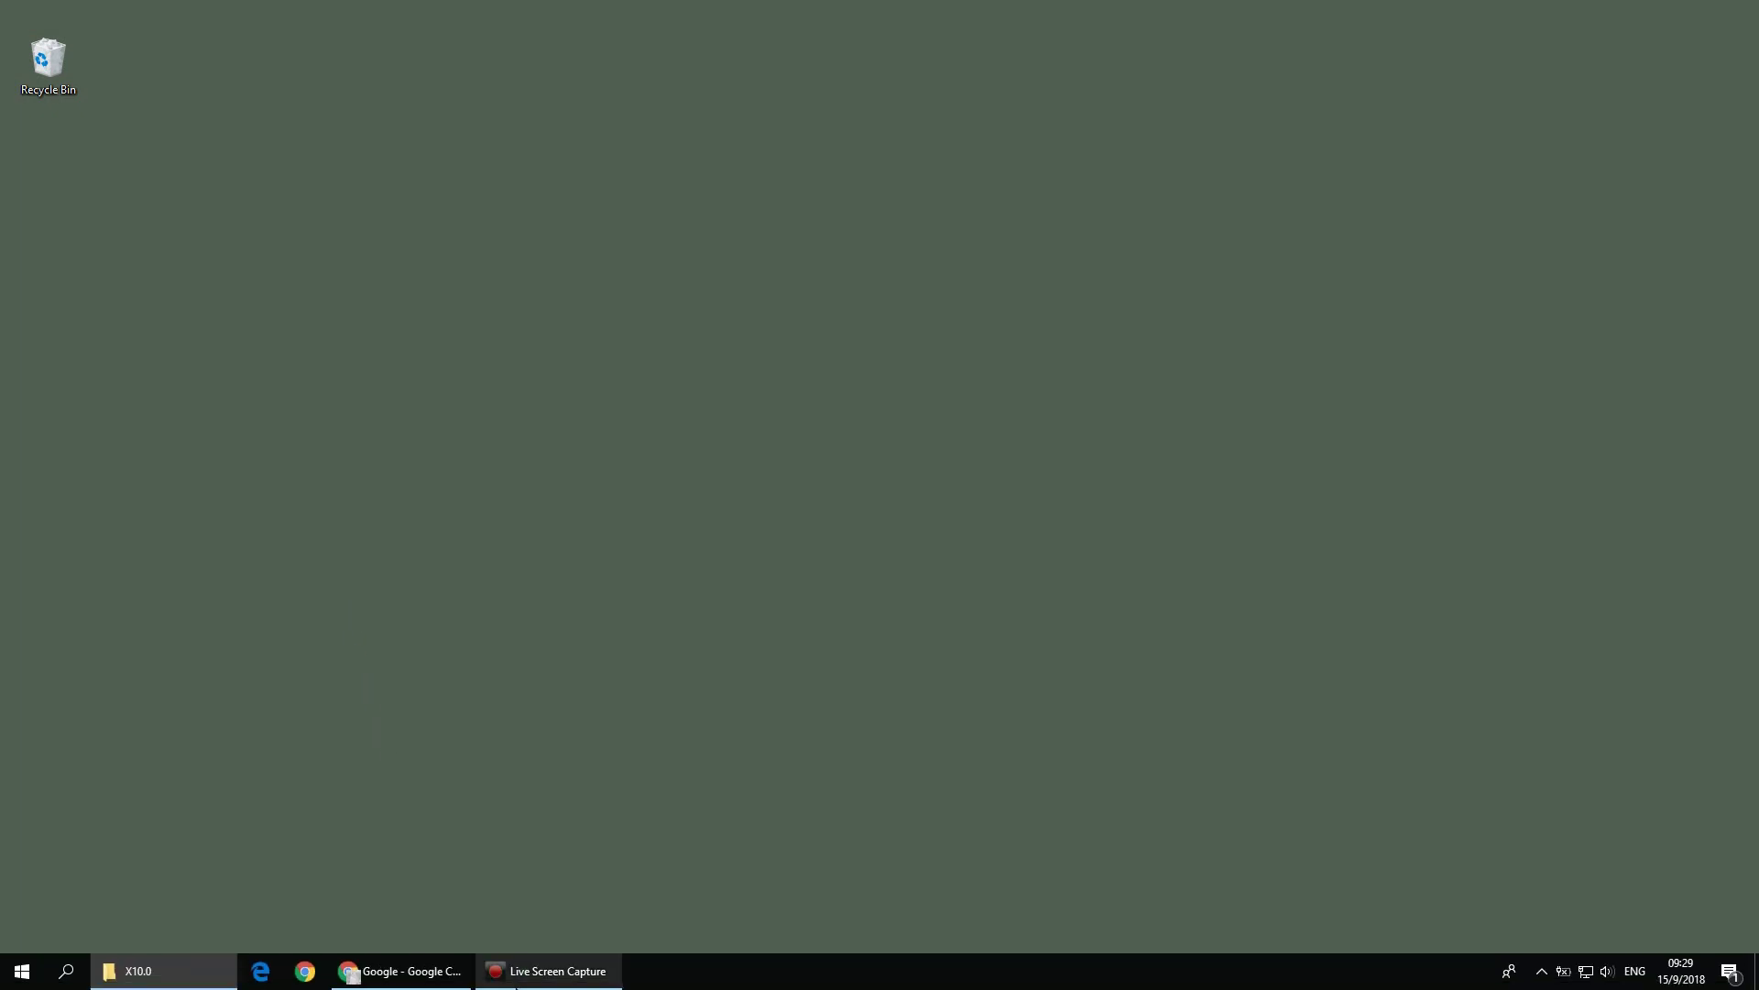
# - Return to Chrome and go to HP Support's Software and Driver Downloads page
pyautogui.click(401, 979)
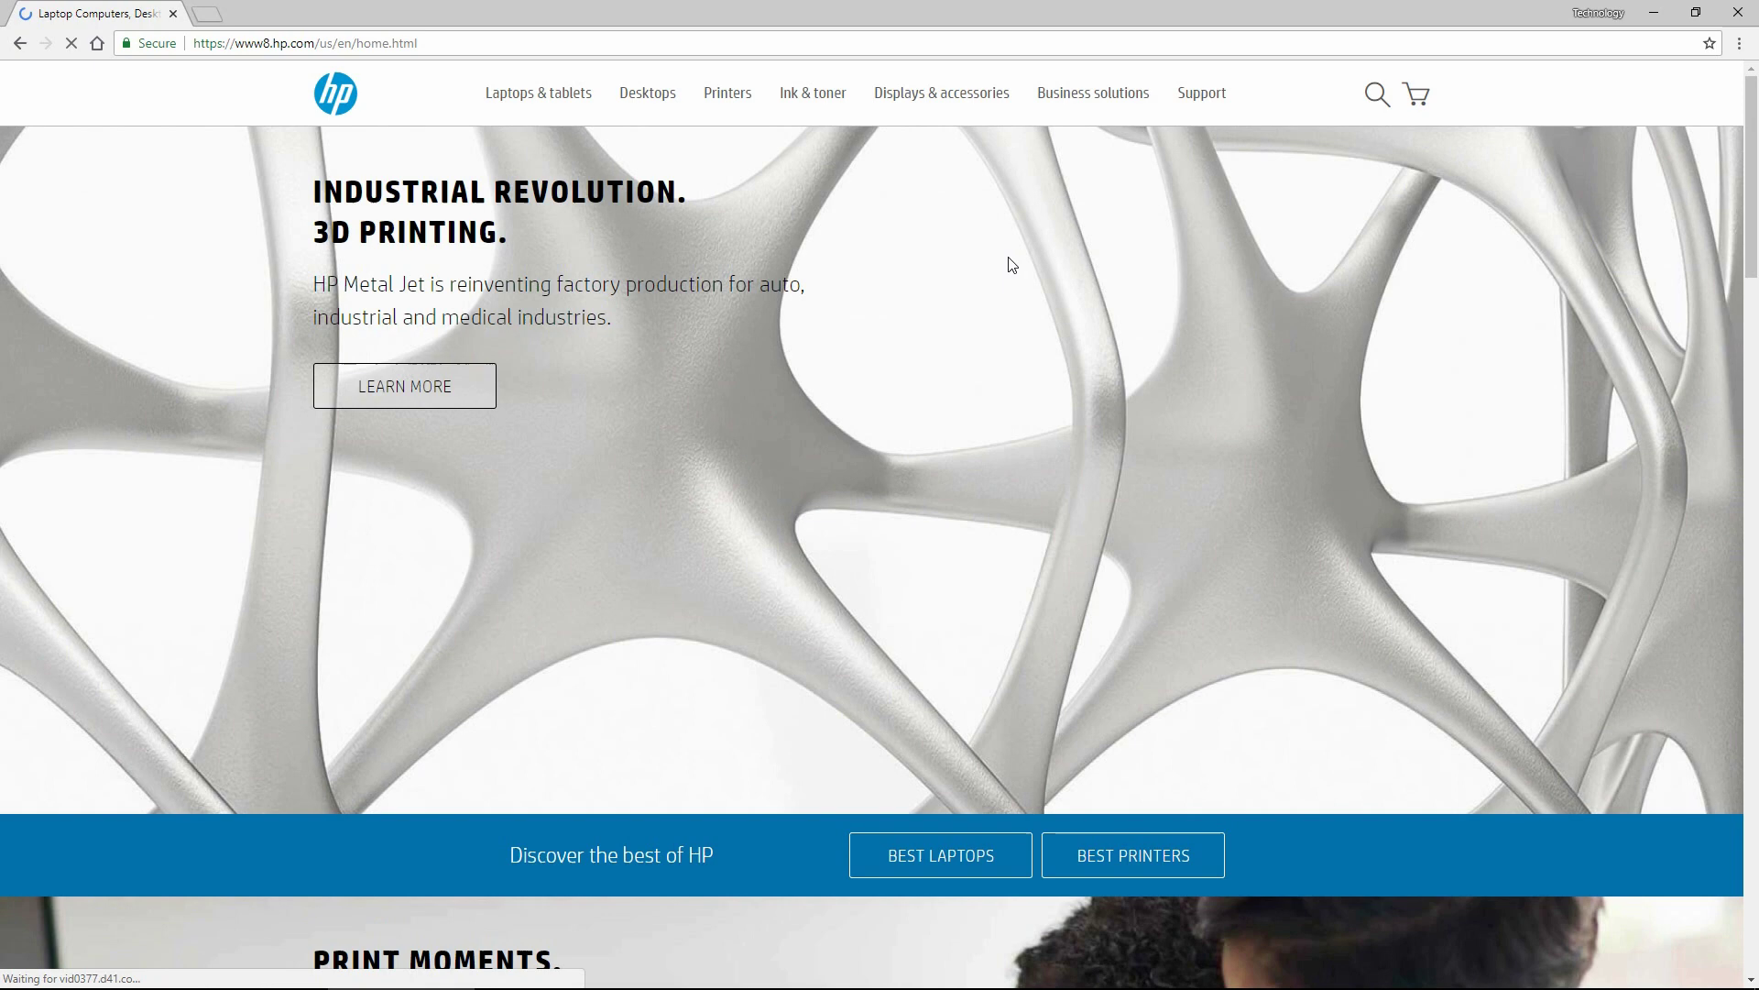
pyautogui.click(1206, 97)
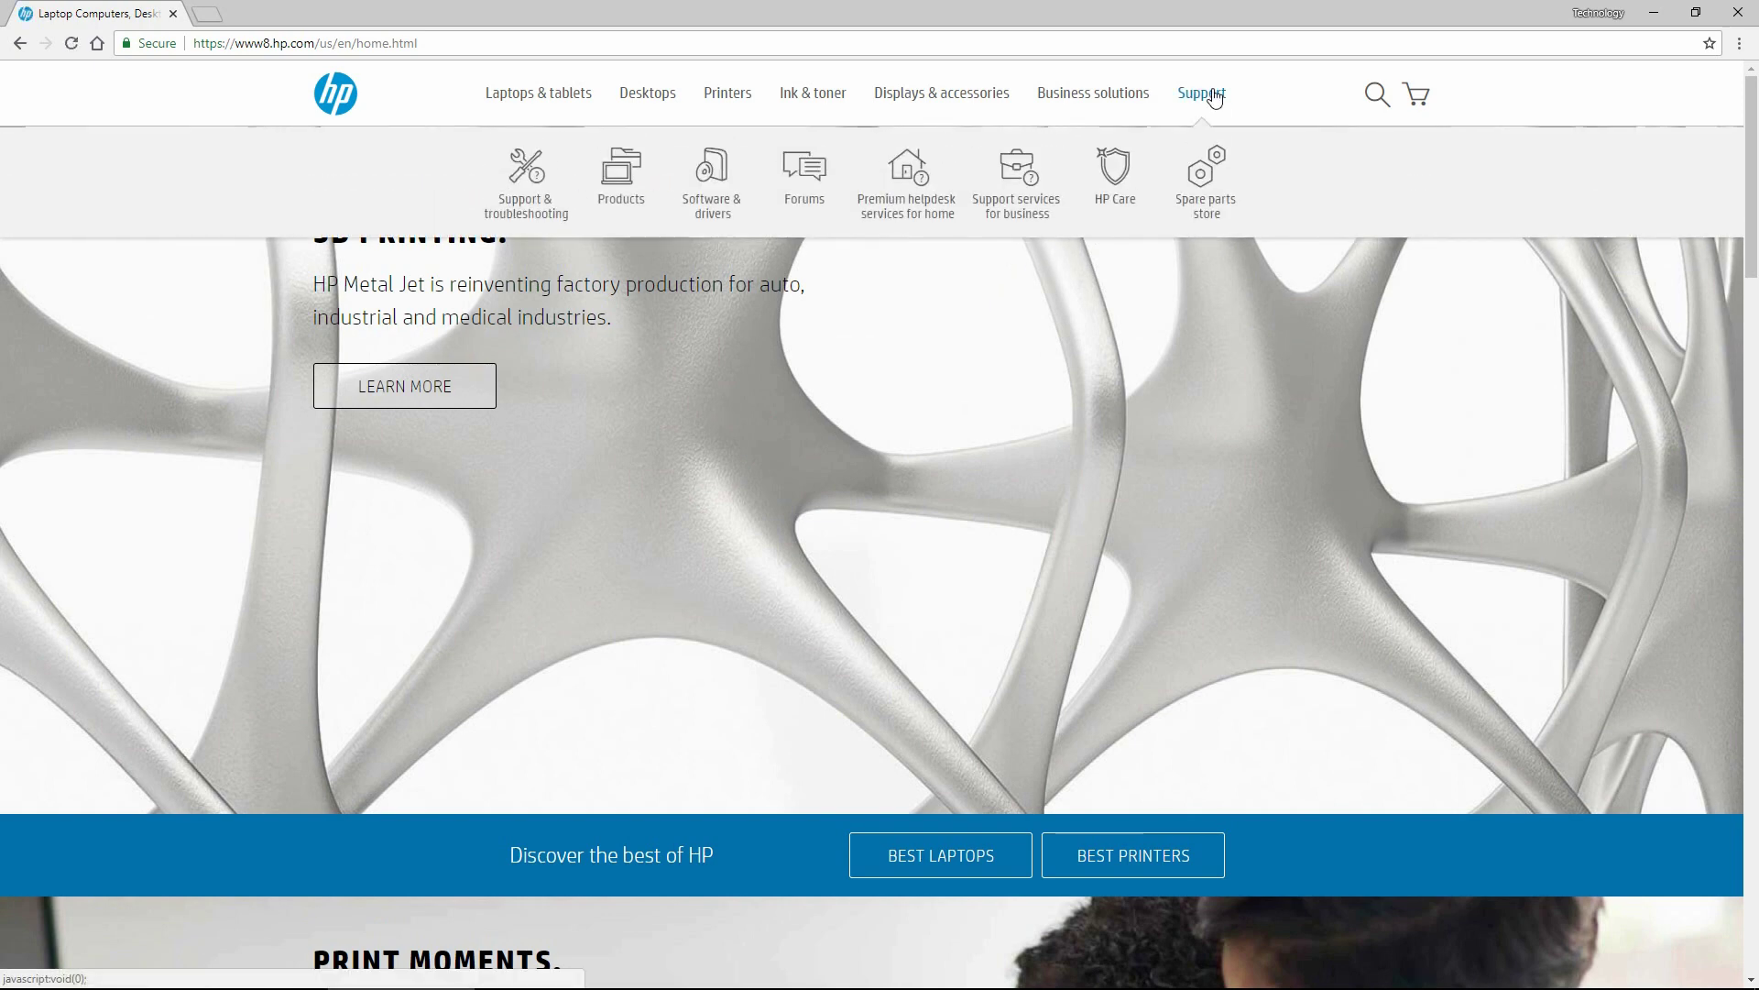
pyautogui.click(726, 206)
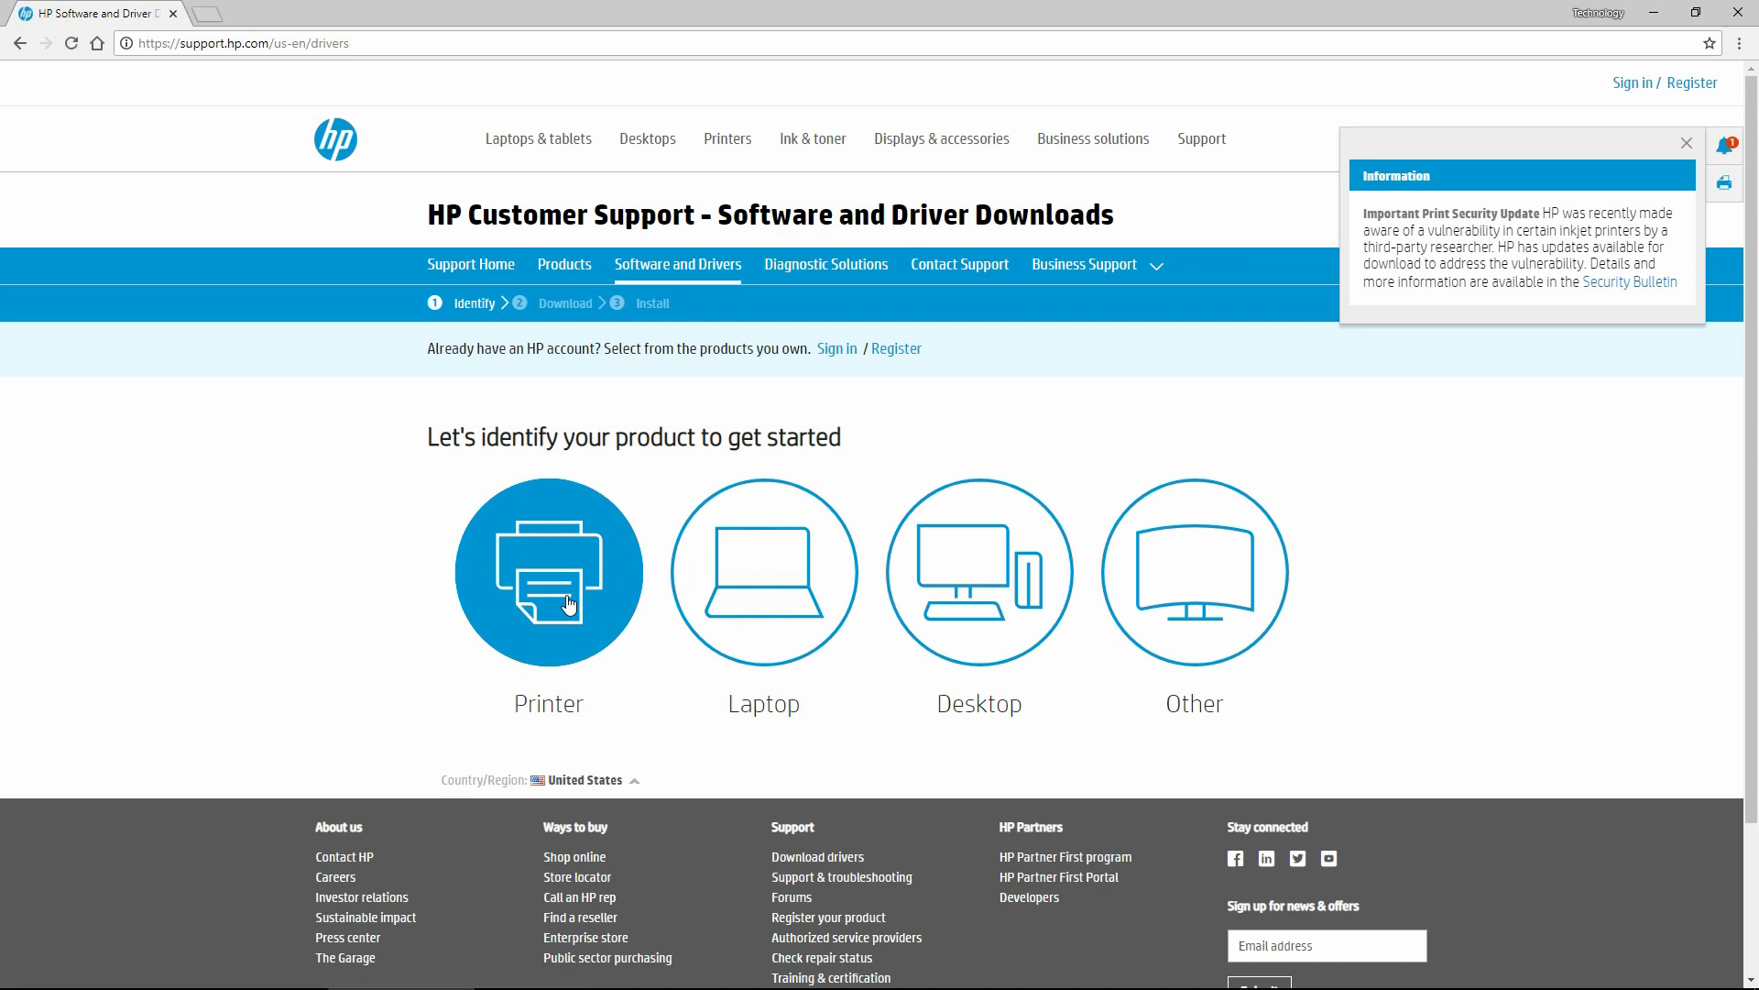
# - Identify the product as a printer, search 'hp eny 5055' and pick the HP ENVY 5055 All-in-One Printer
pyautogui.click(568, 604)
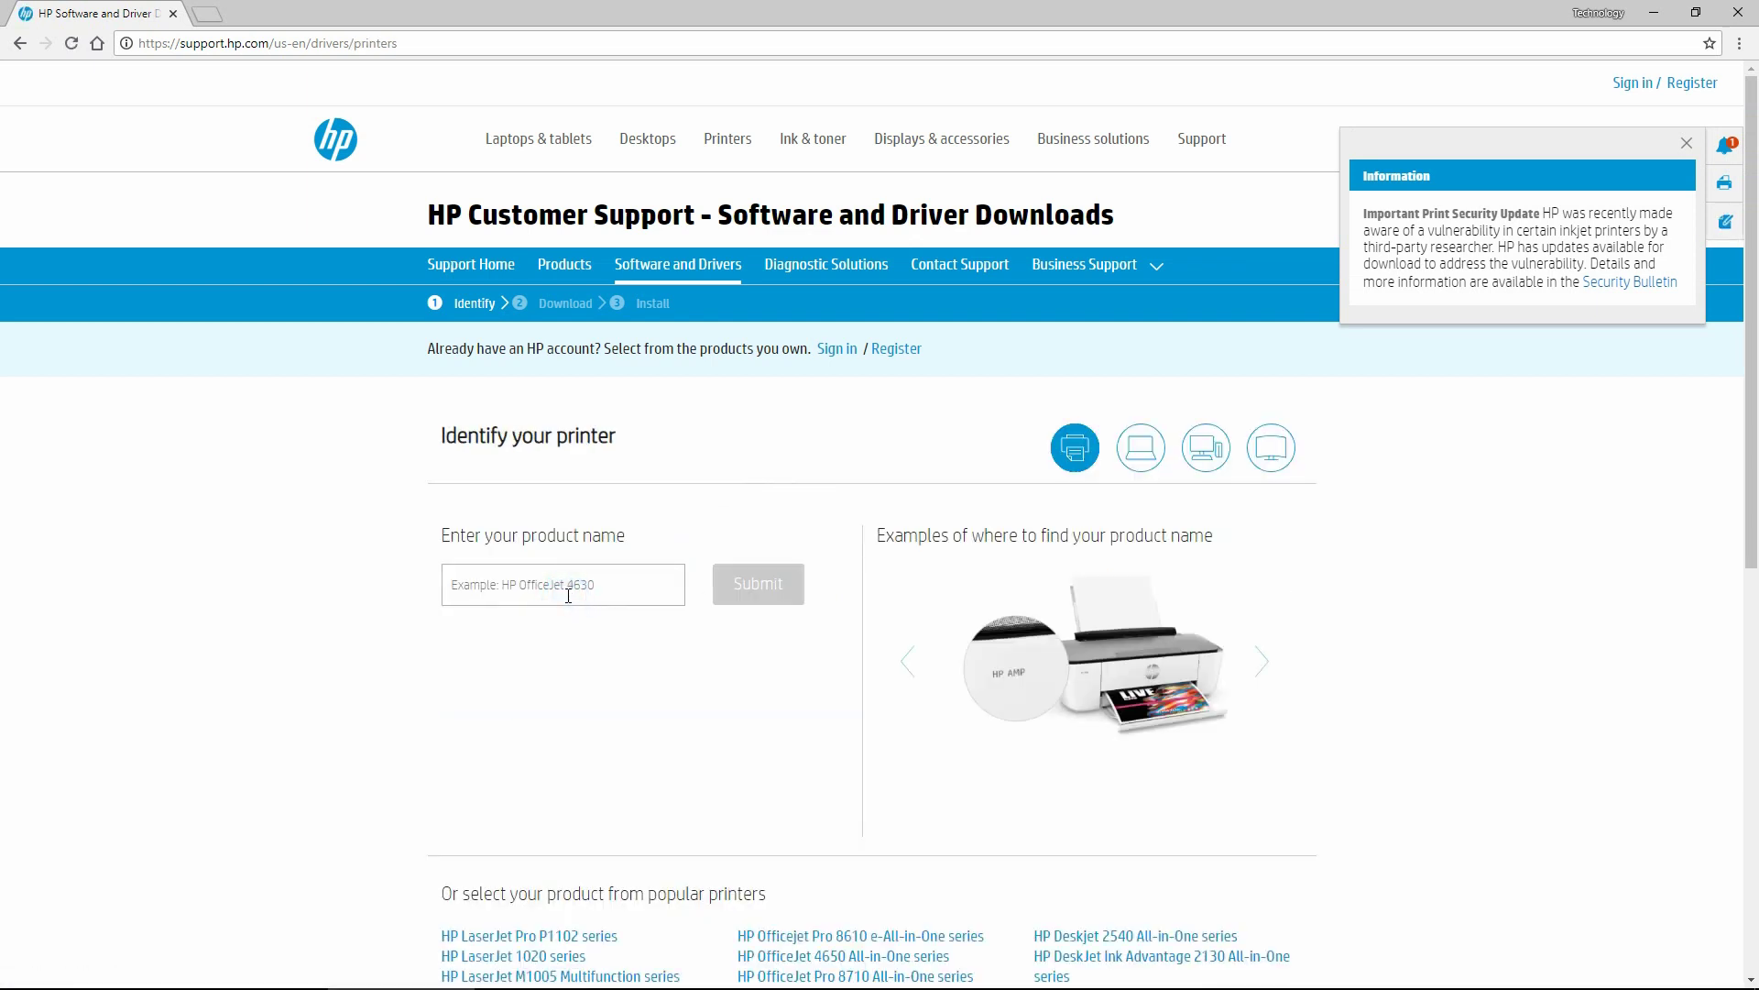
pyautogui.click(572, 589)
pyautogui.write('hp eny ')
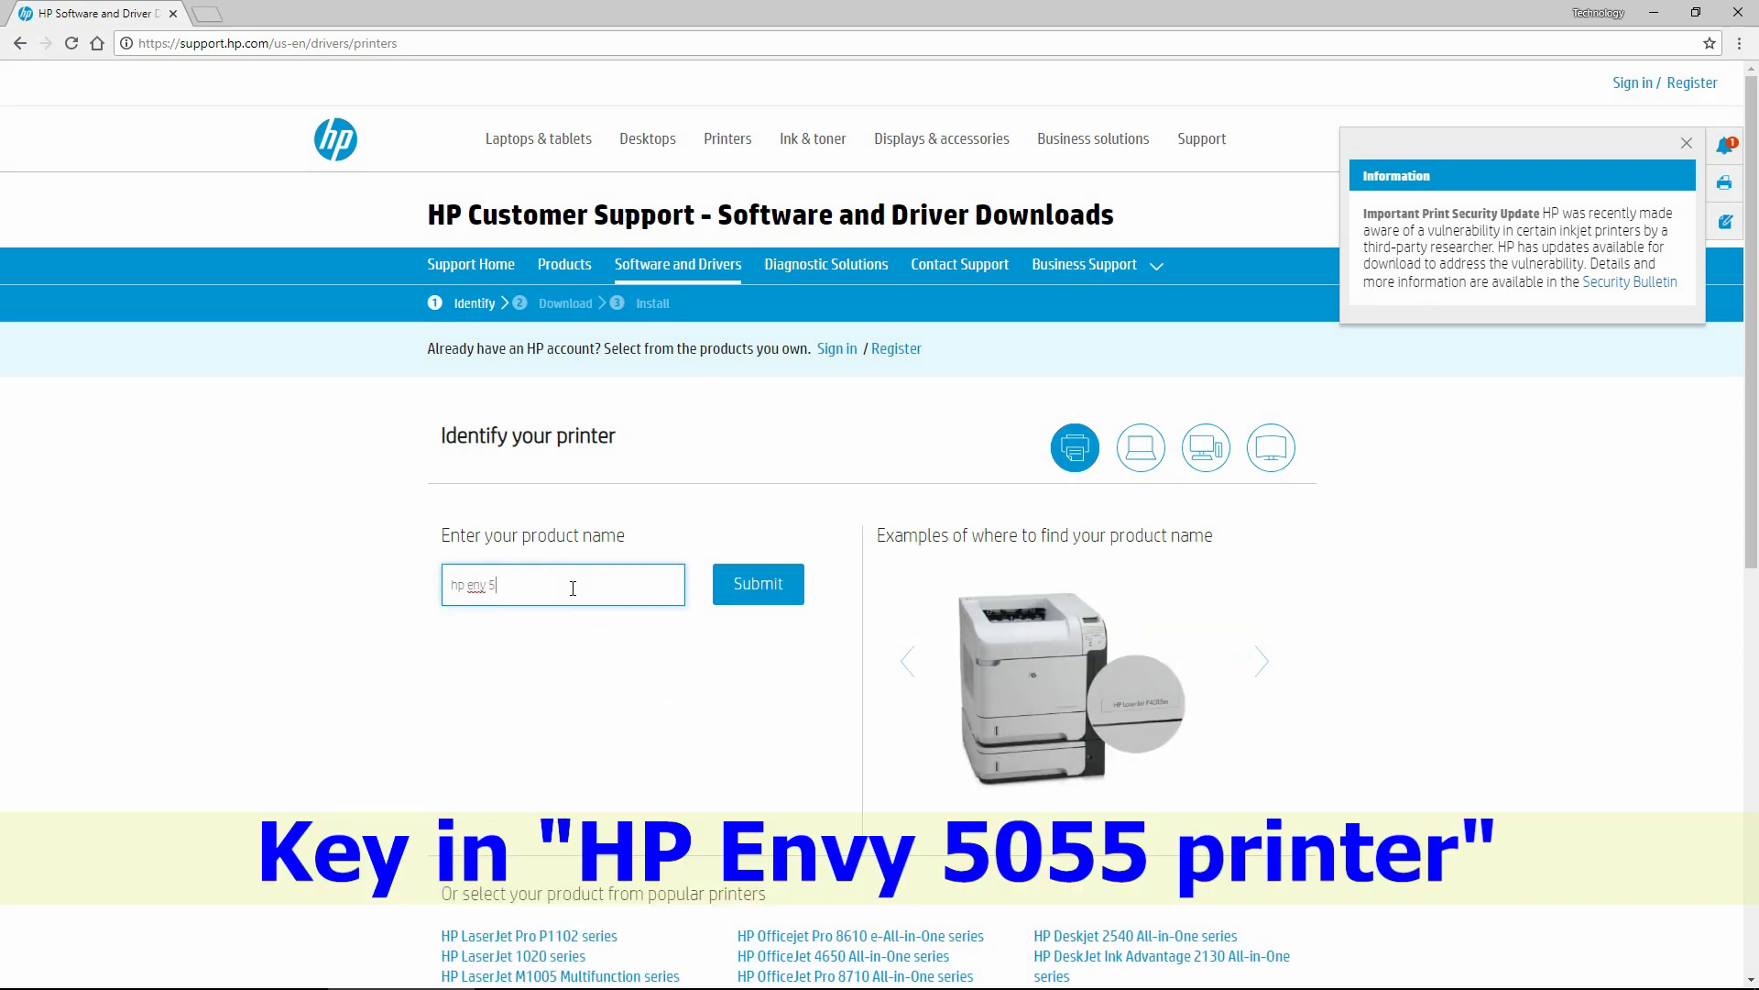
pyautogui.write('5055')
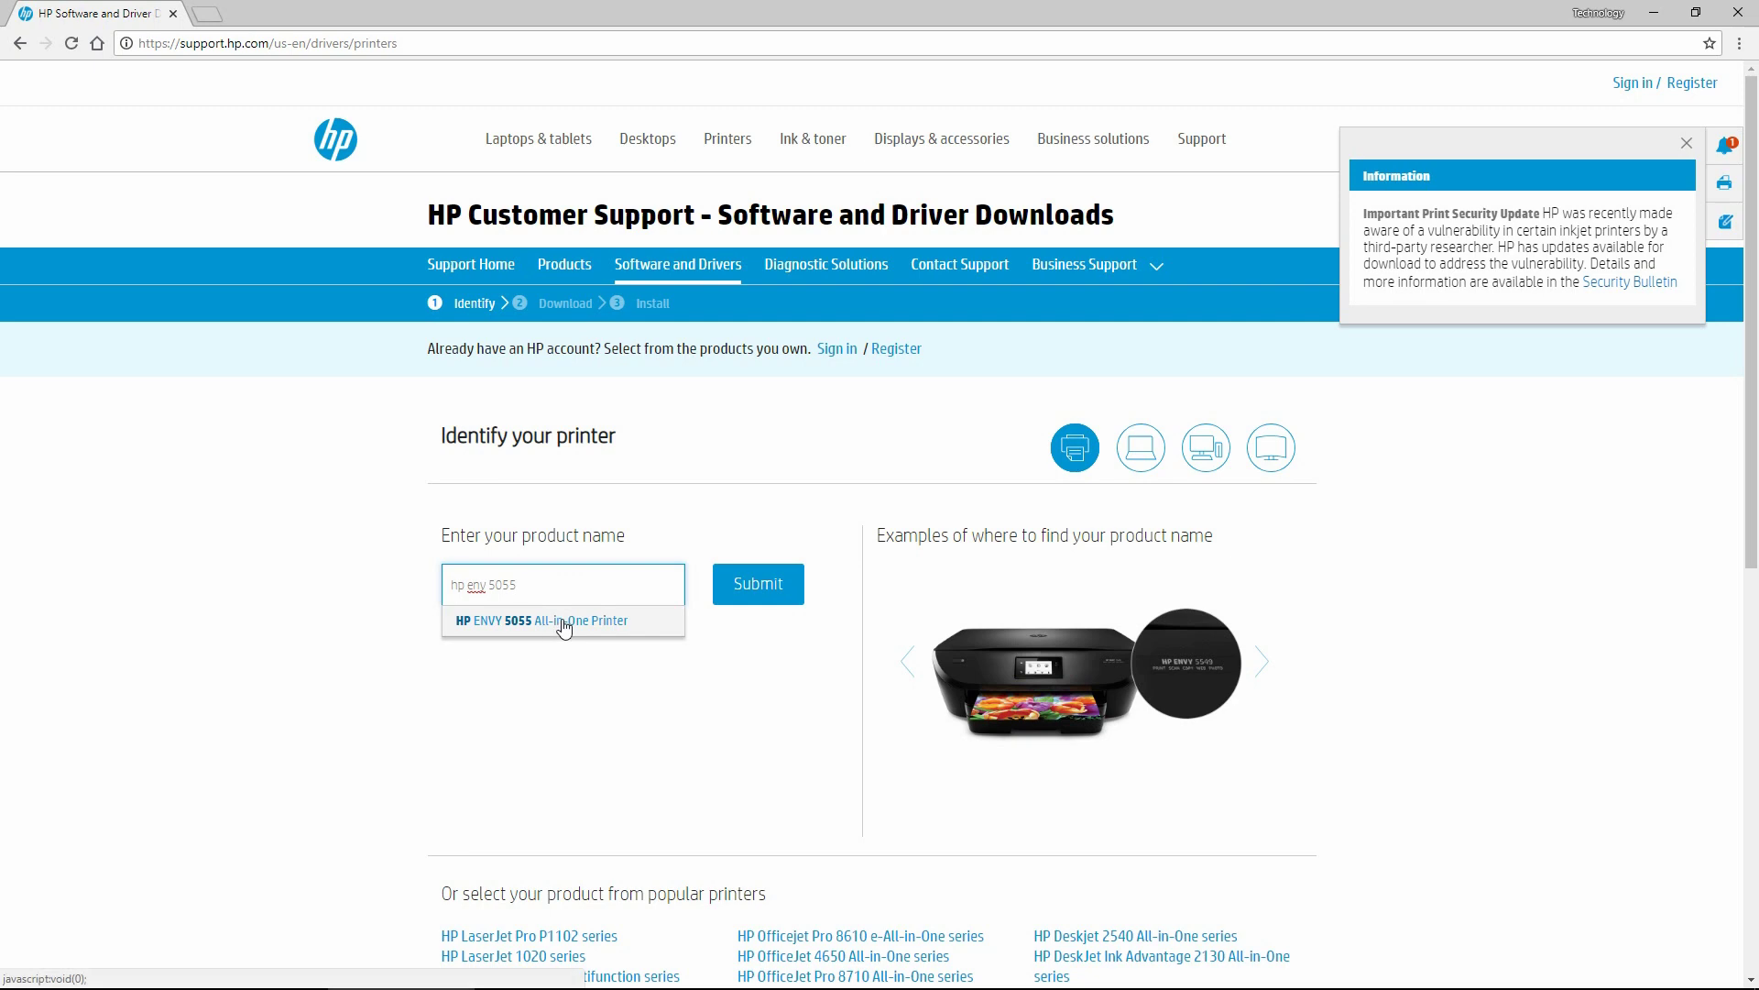
pyautogui.click(564, 623)
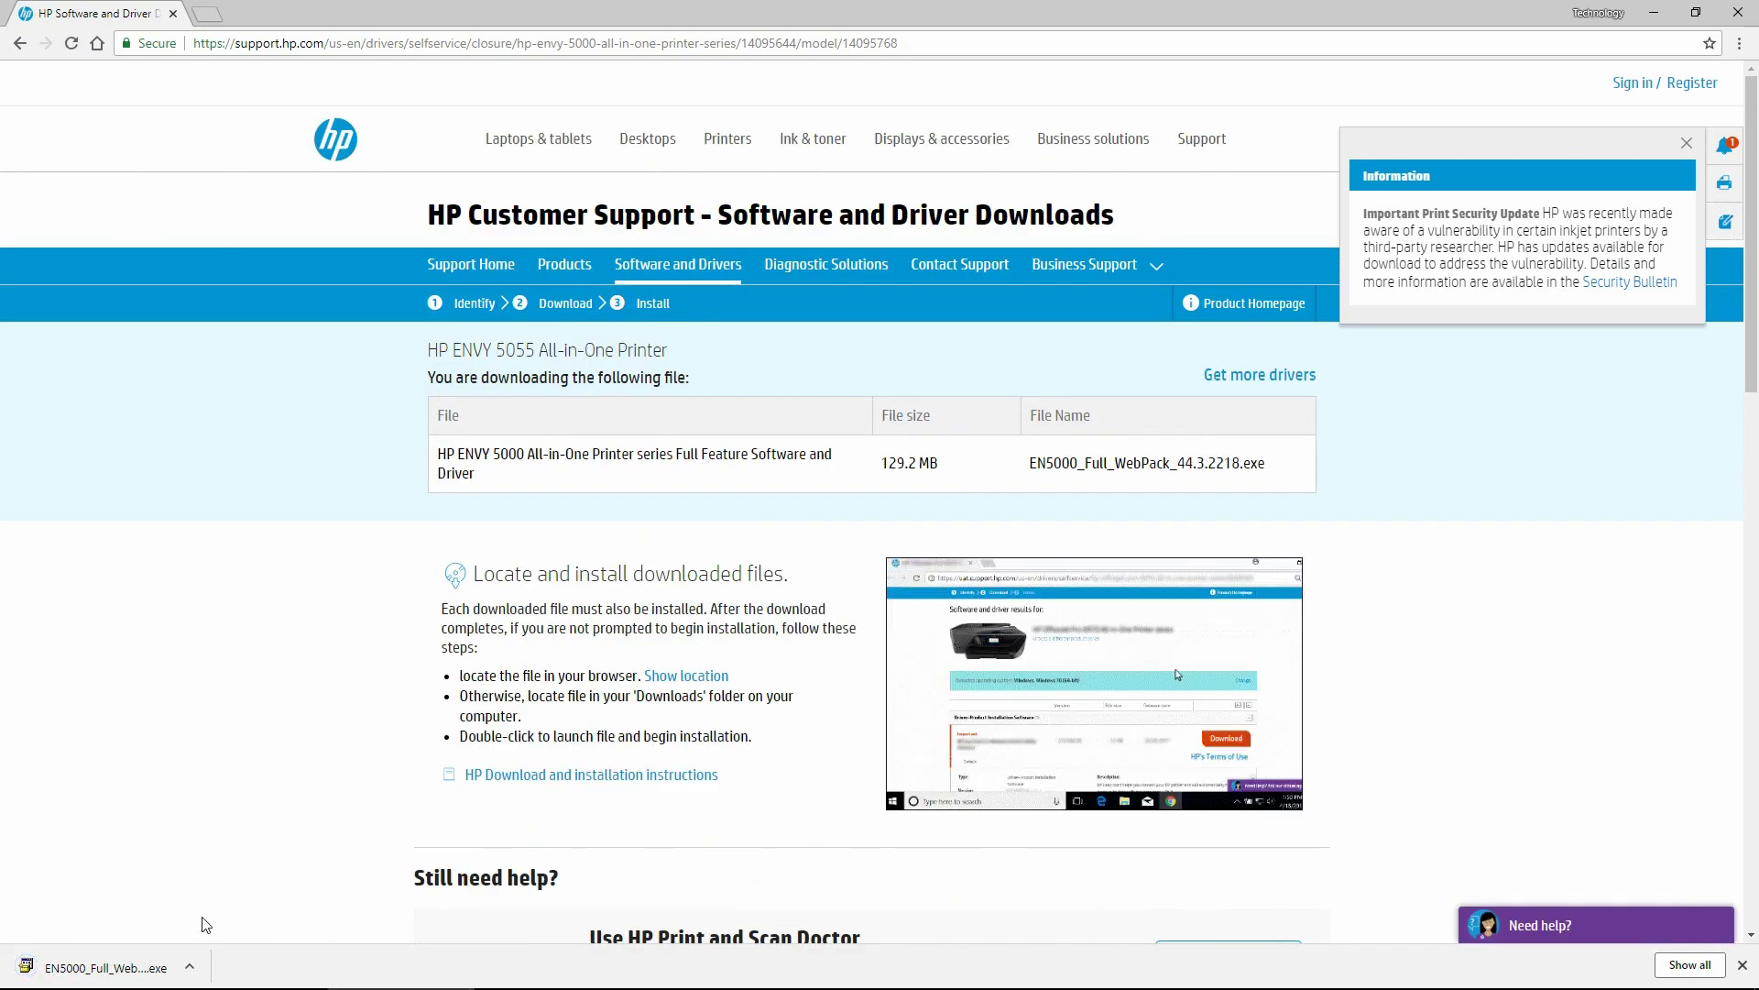
# - Run the downloaded EN5000_Full_WebPack_44.3.2218.exe installer and close Chrome
pyautogui.click(191, 967)
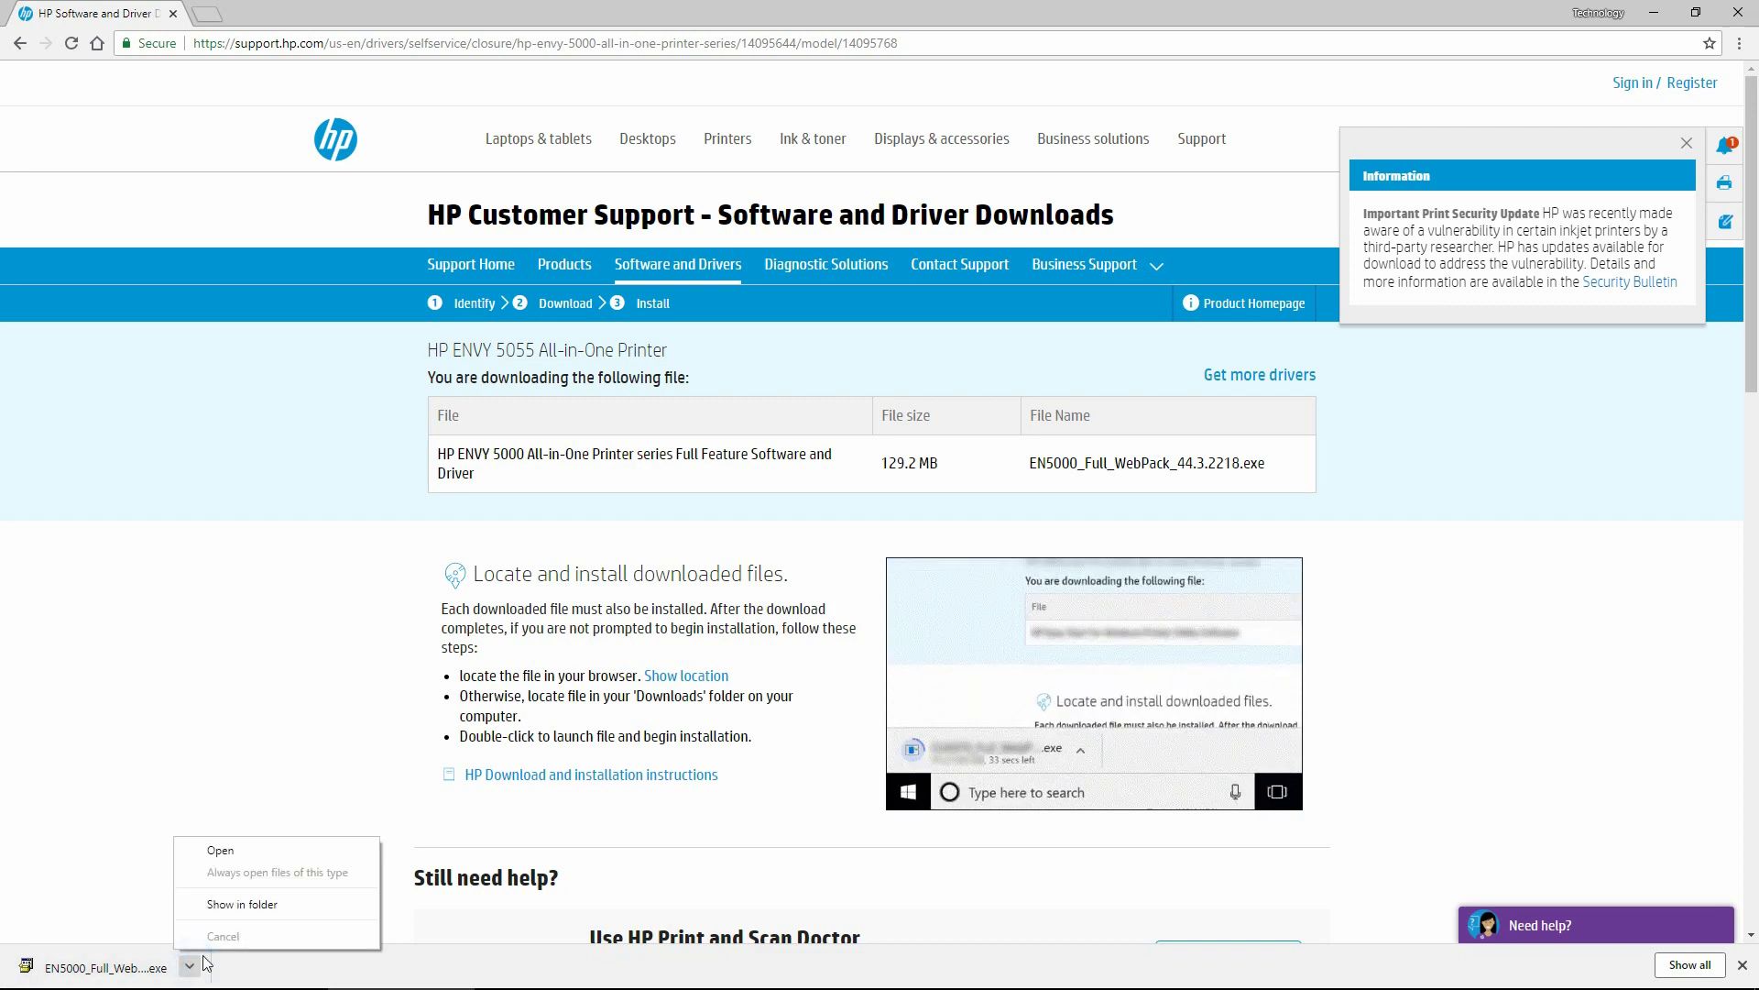
pyautogui.click(246, 852)
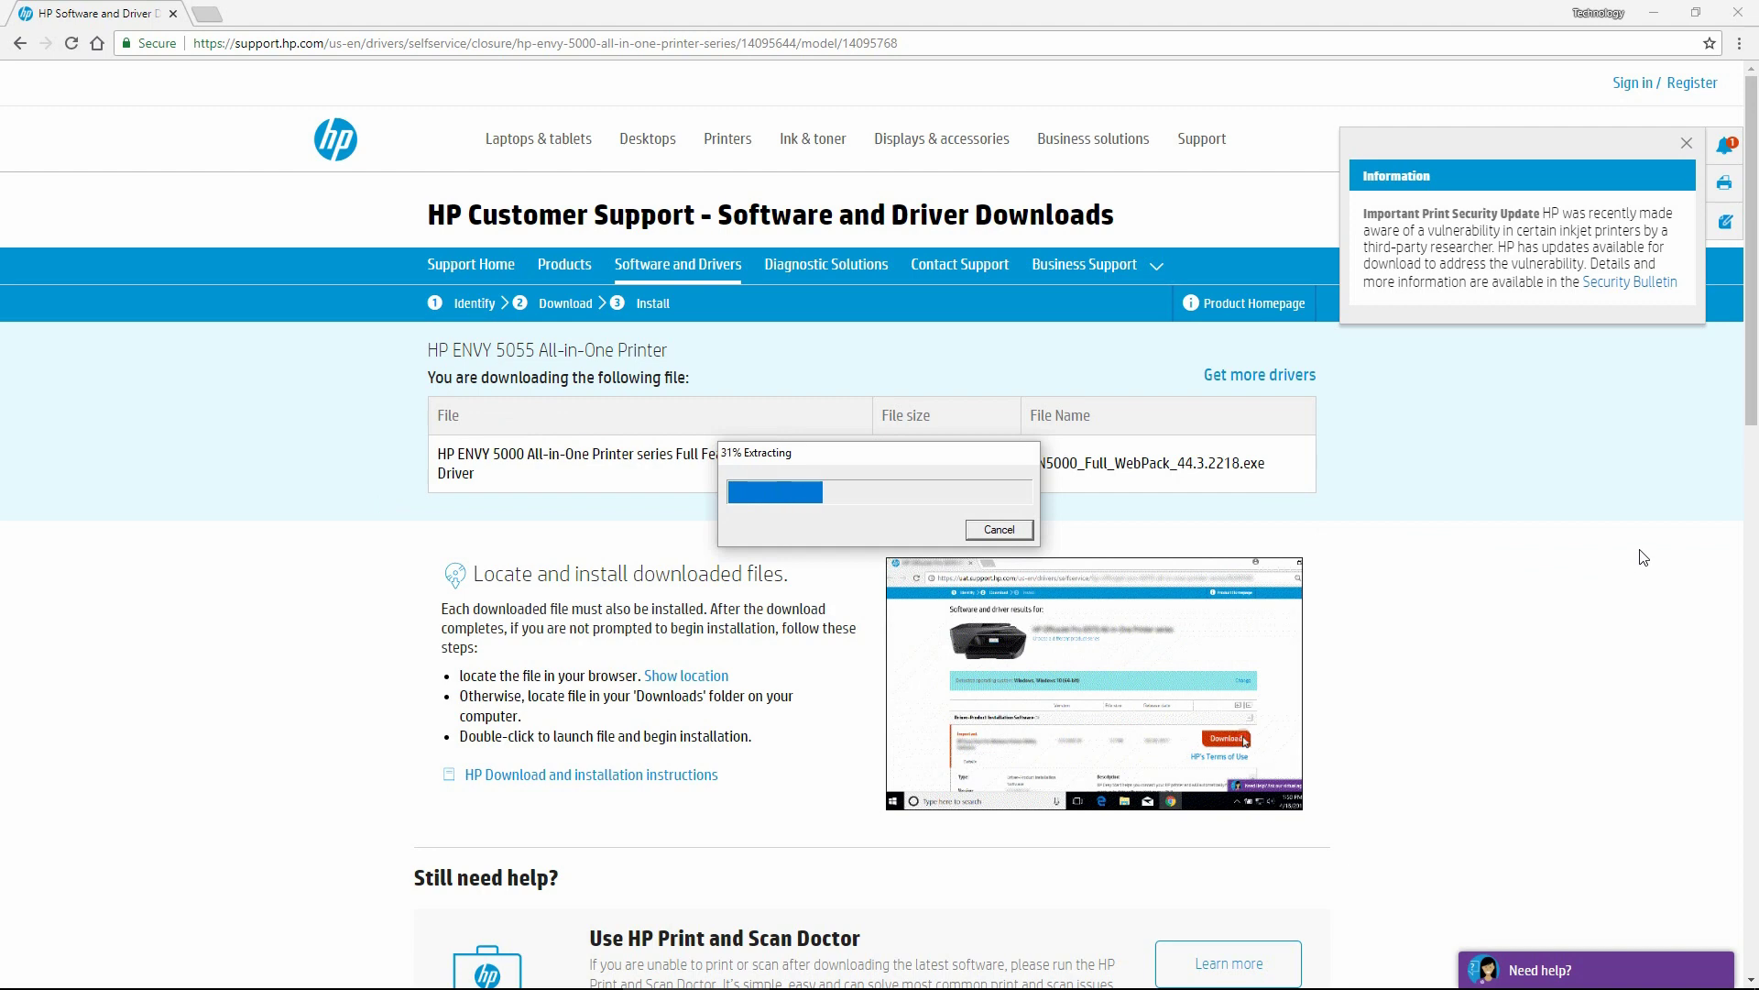
pyautogui.click(1723, 13)
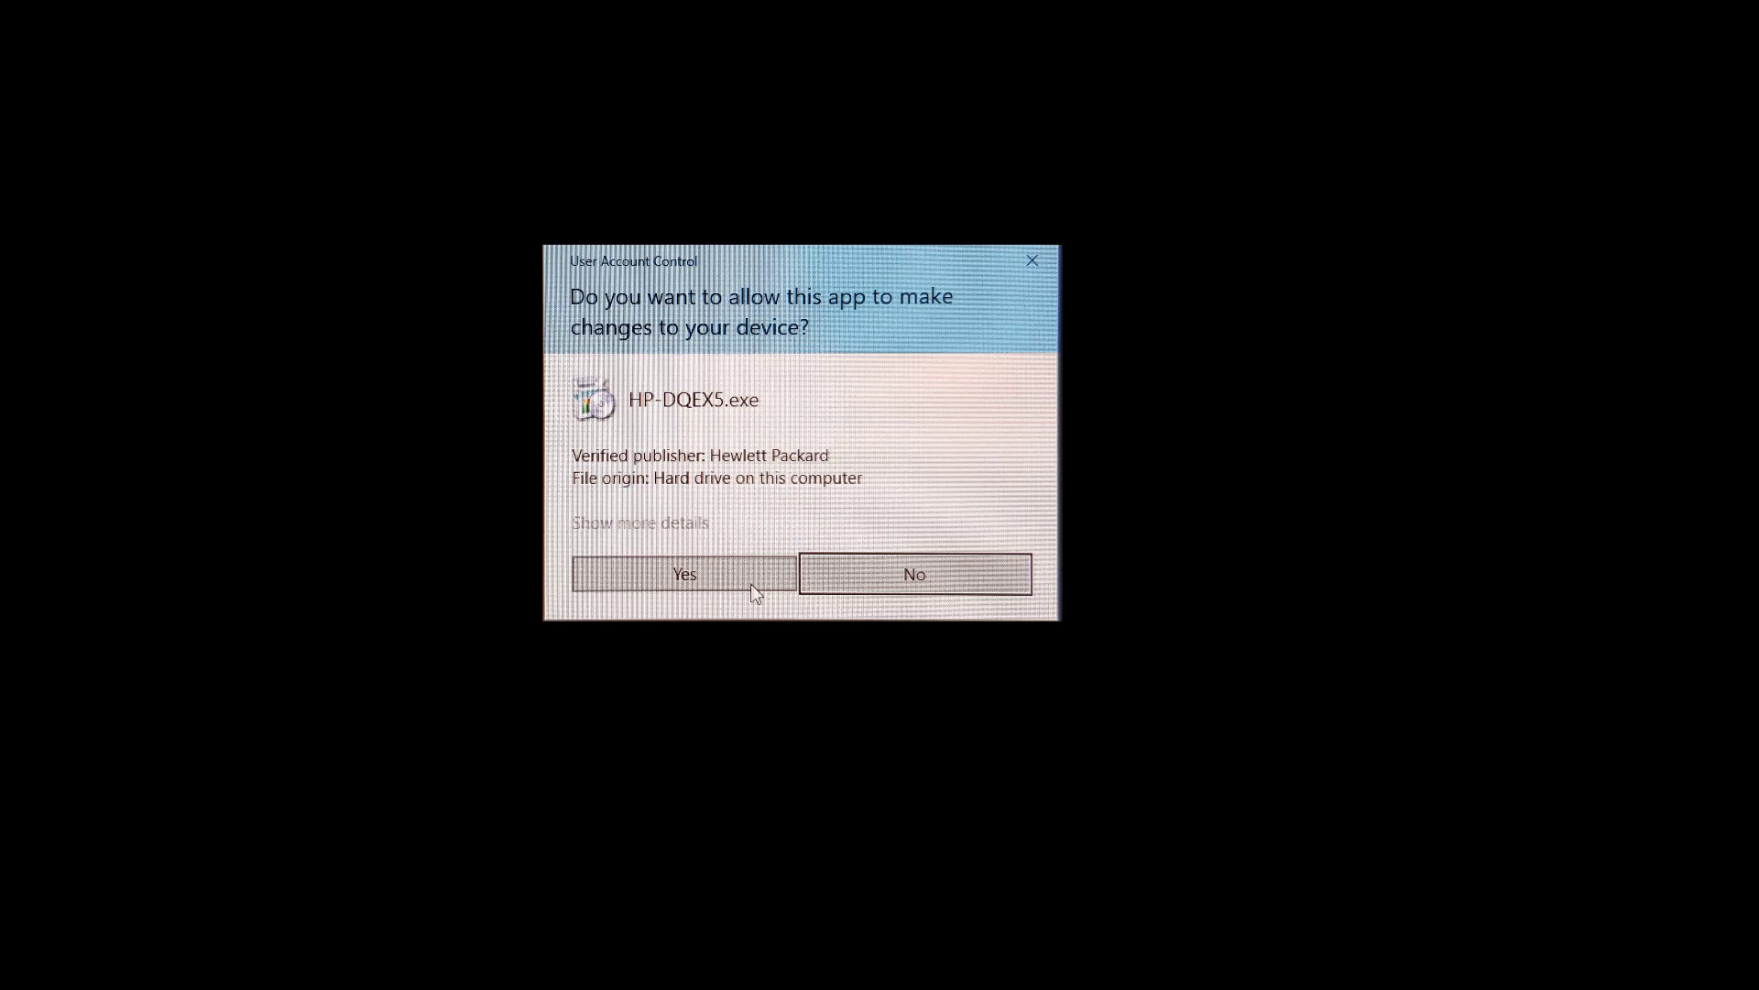
# - Allow the installer to make changes, start setup and accept the recommended software selections
pyautogui.click(753, 586)
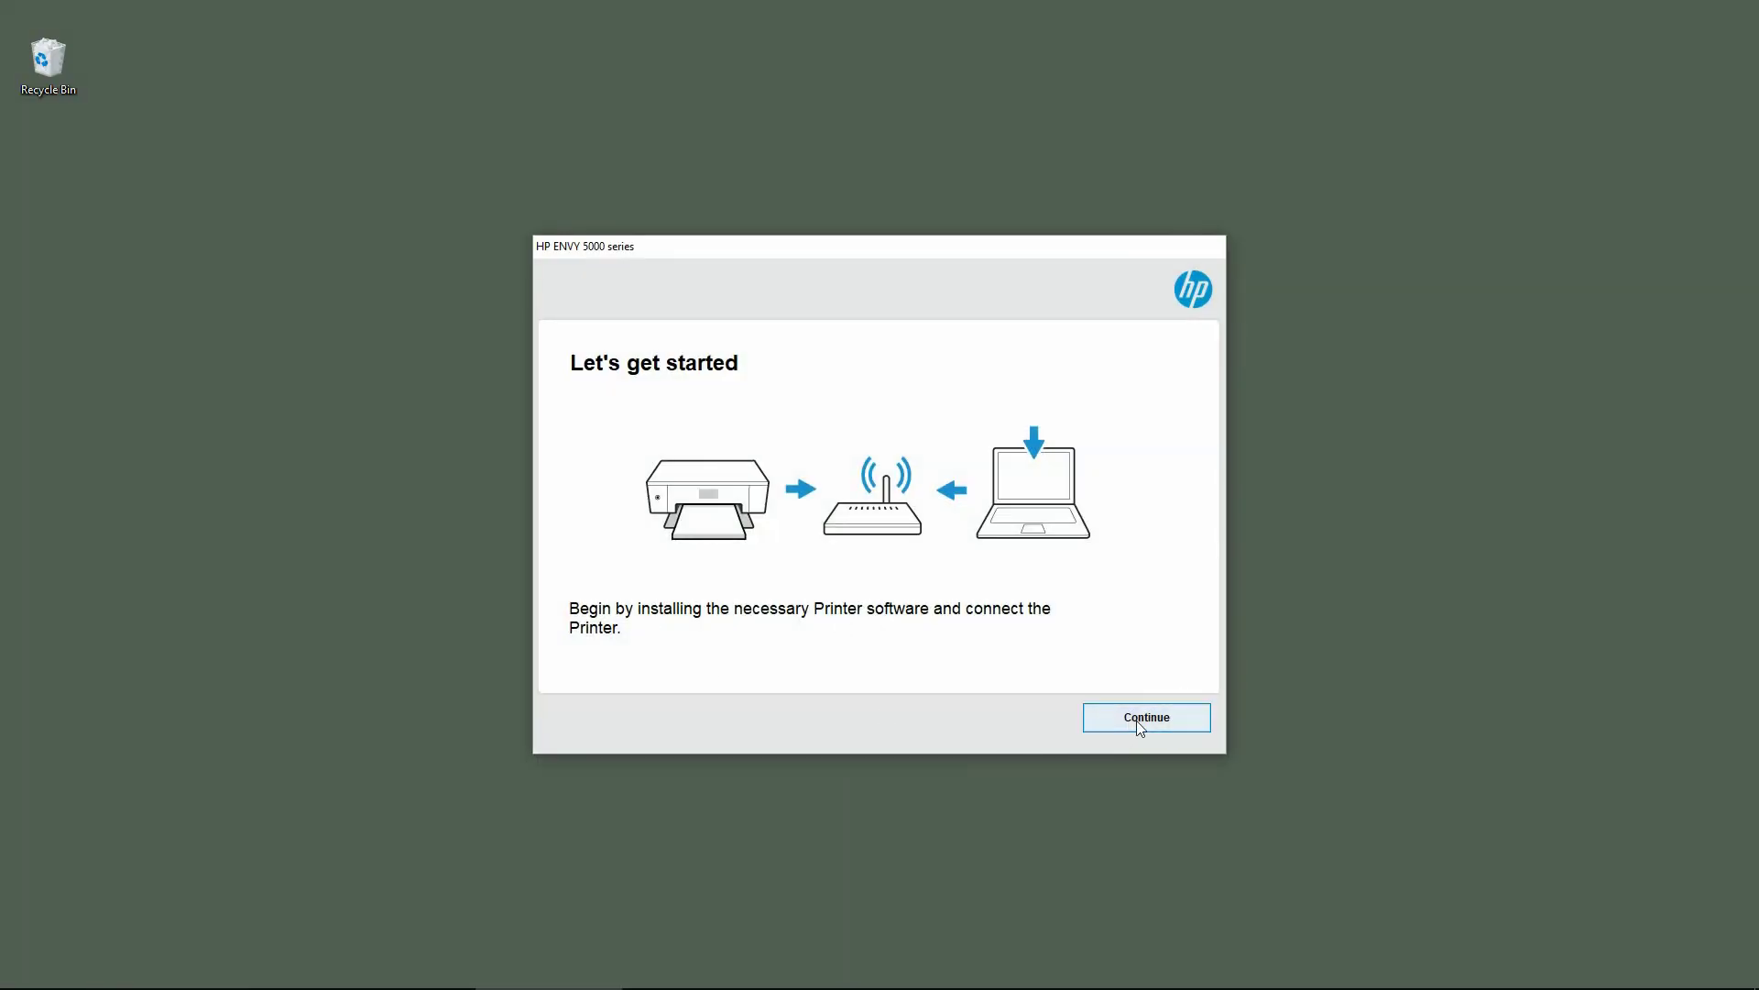
pyautogui.click(1129, 723)
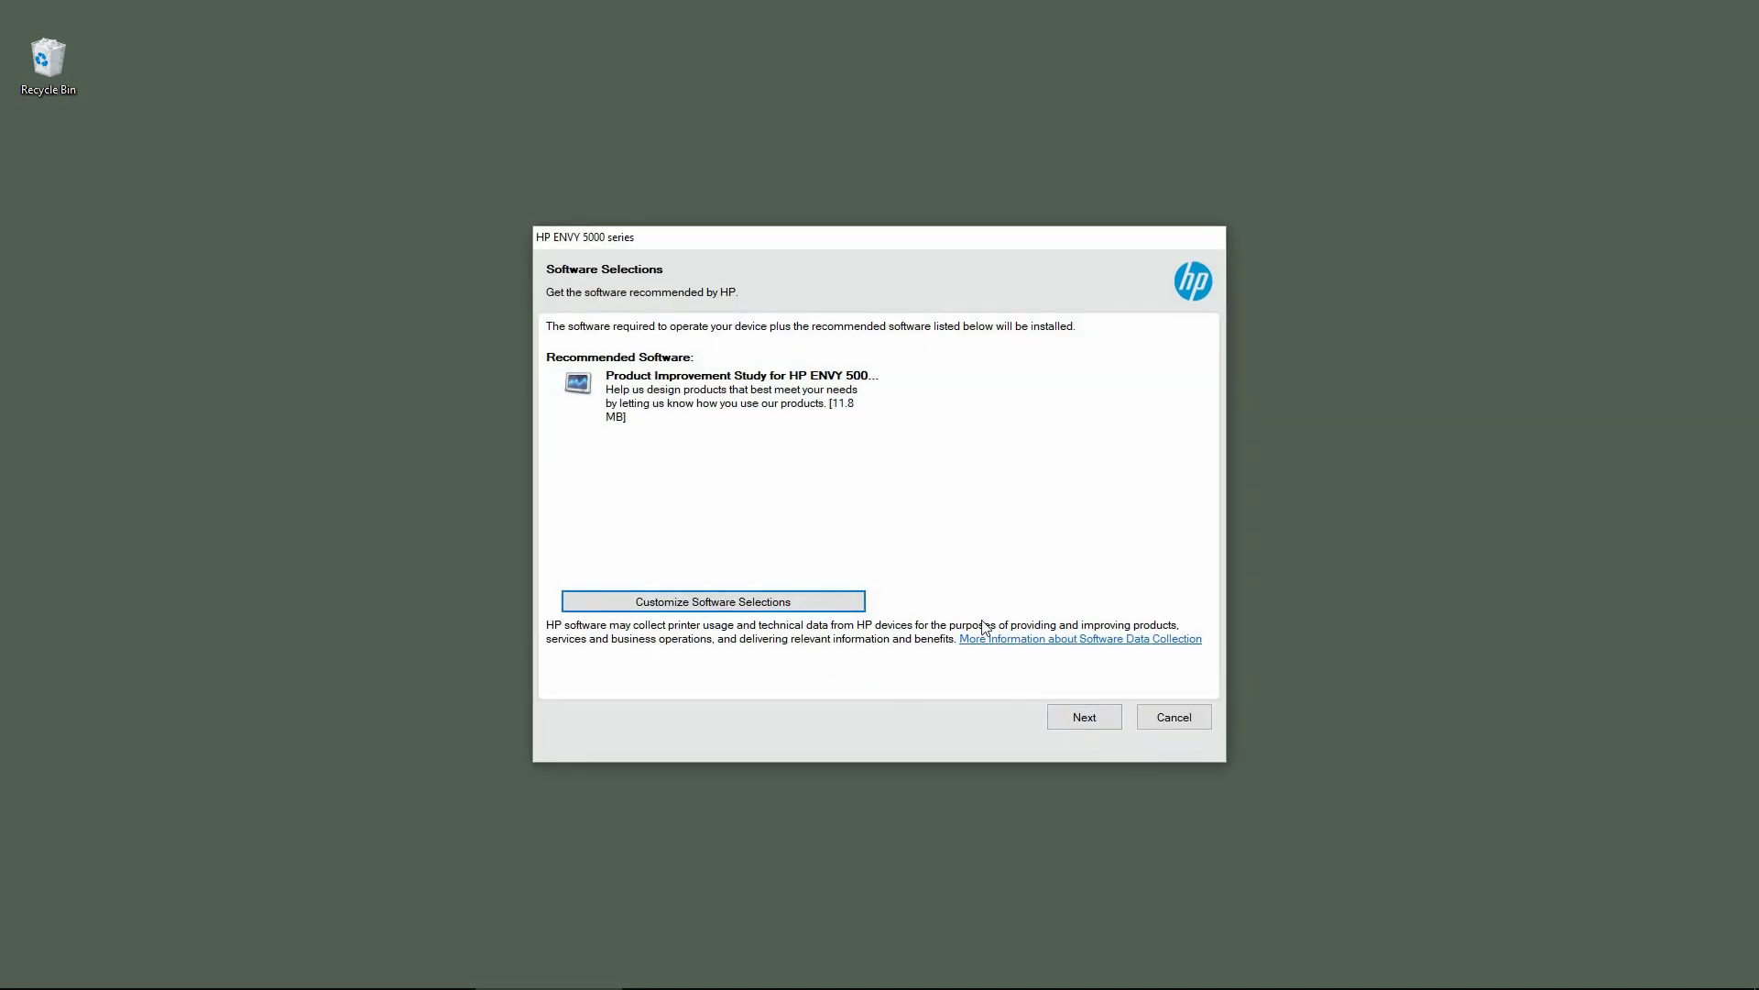
pyautogui.click(1086, 720)
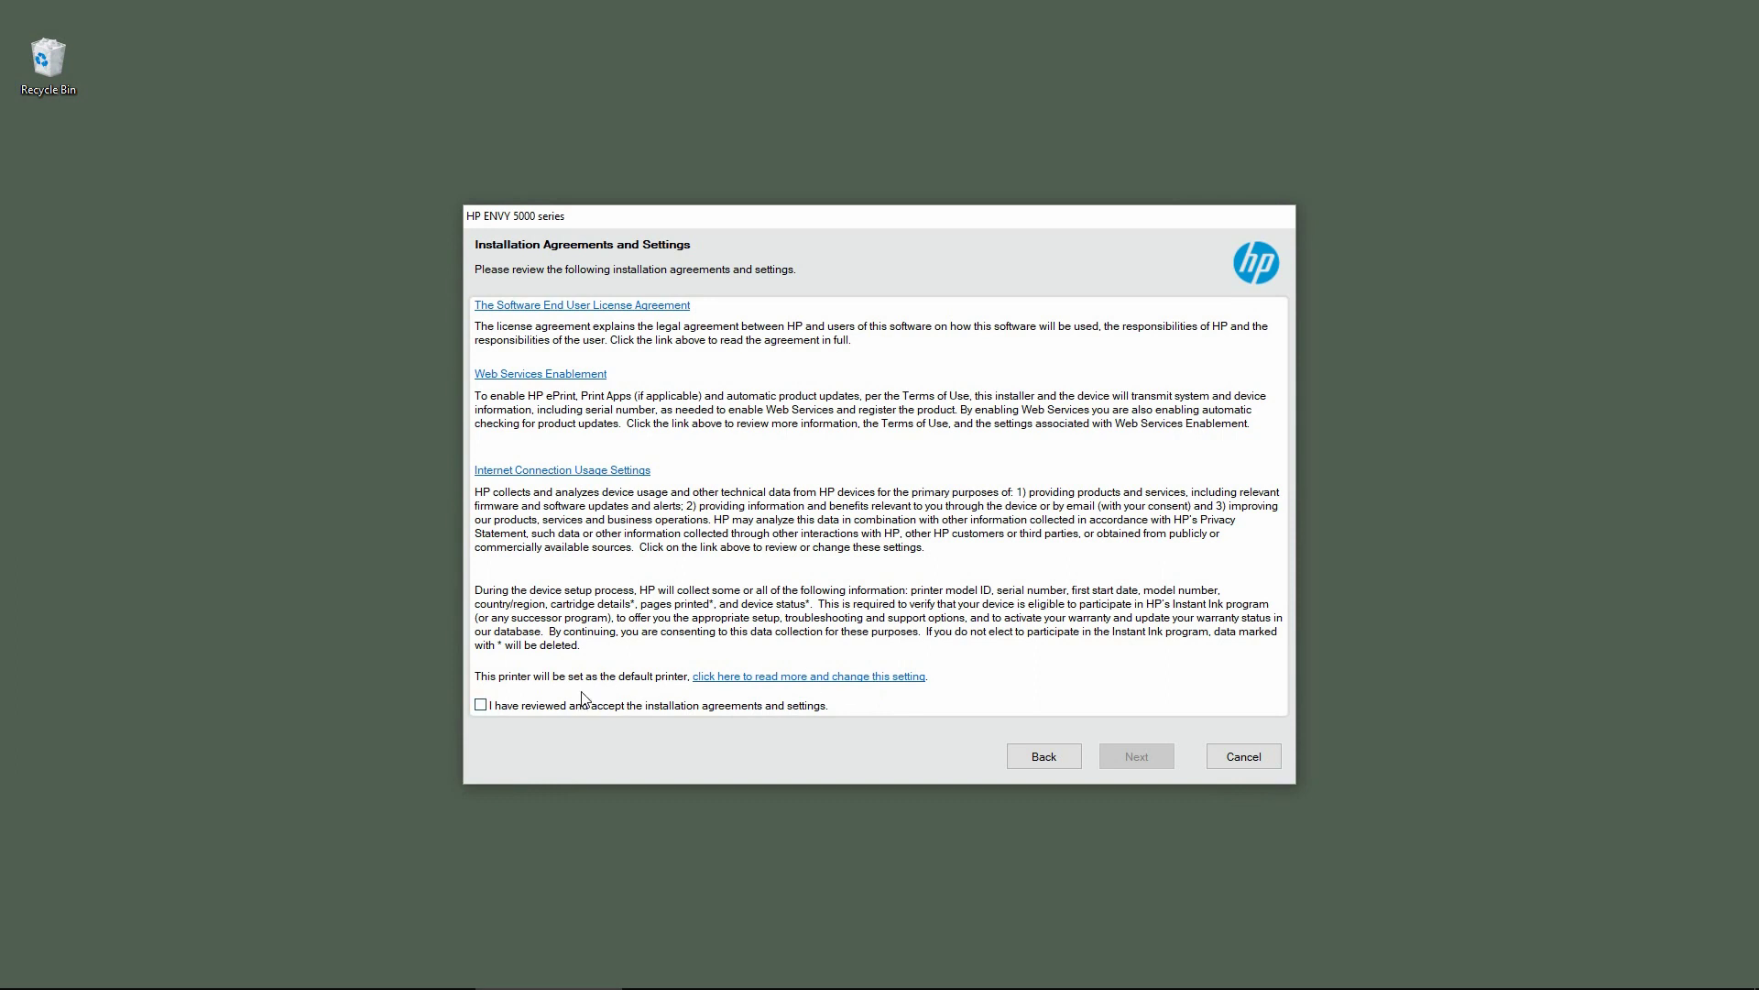
# - Accept the installation agreements and settings and begin installing the software
pyautogui.click(481, 705)
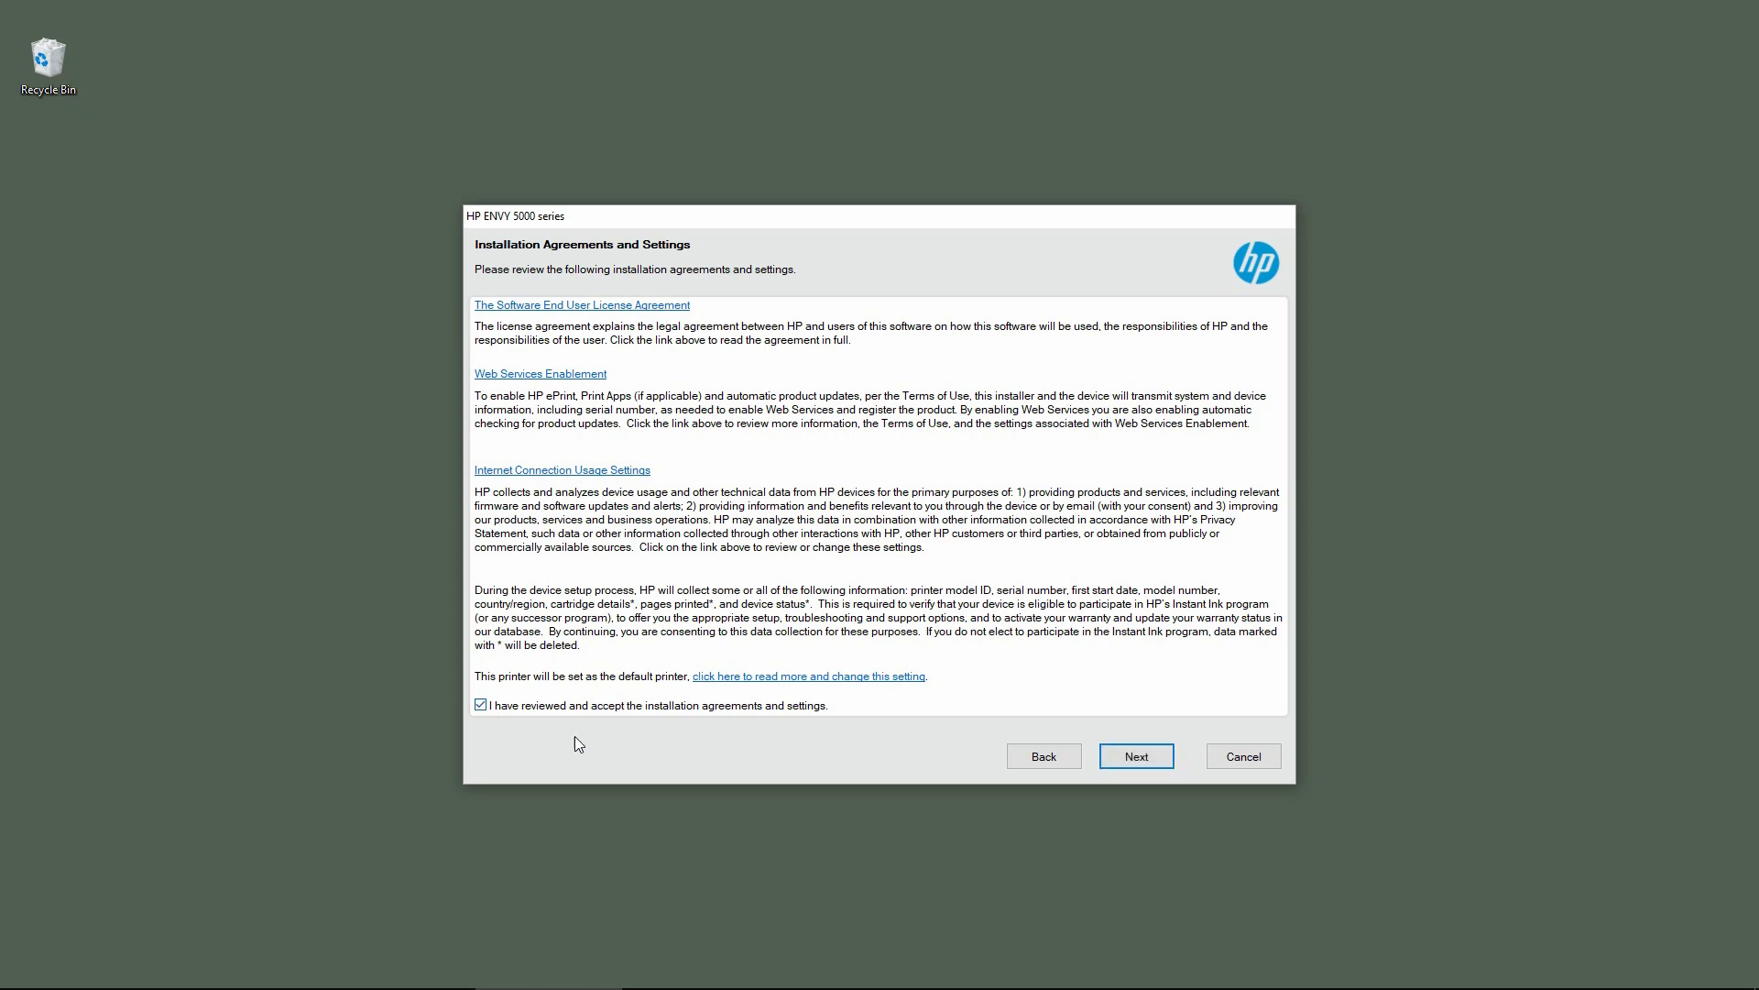
pyautogui.click(1155, 764)
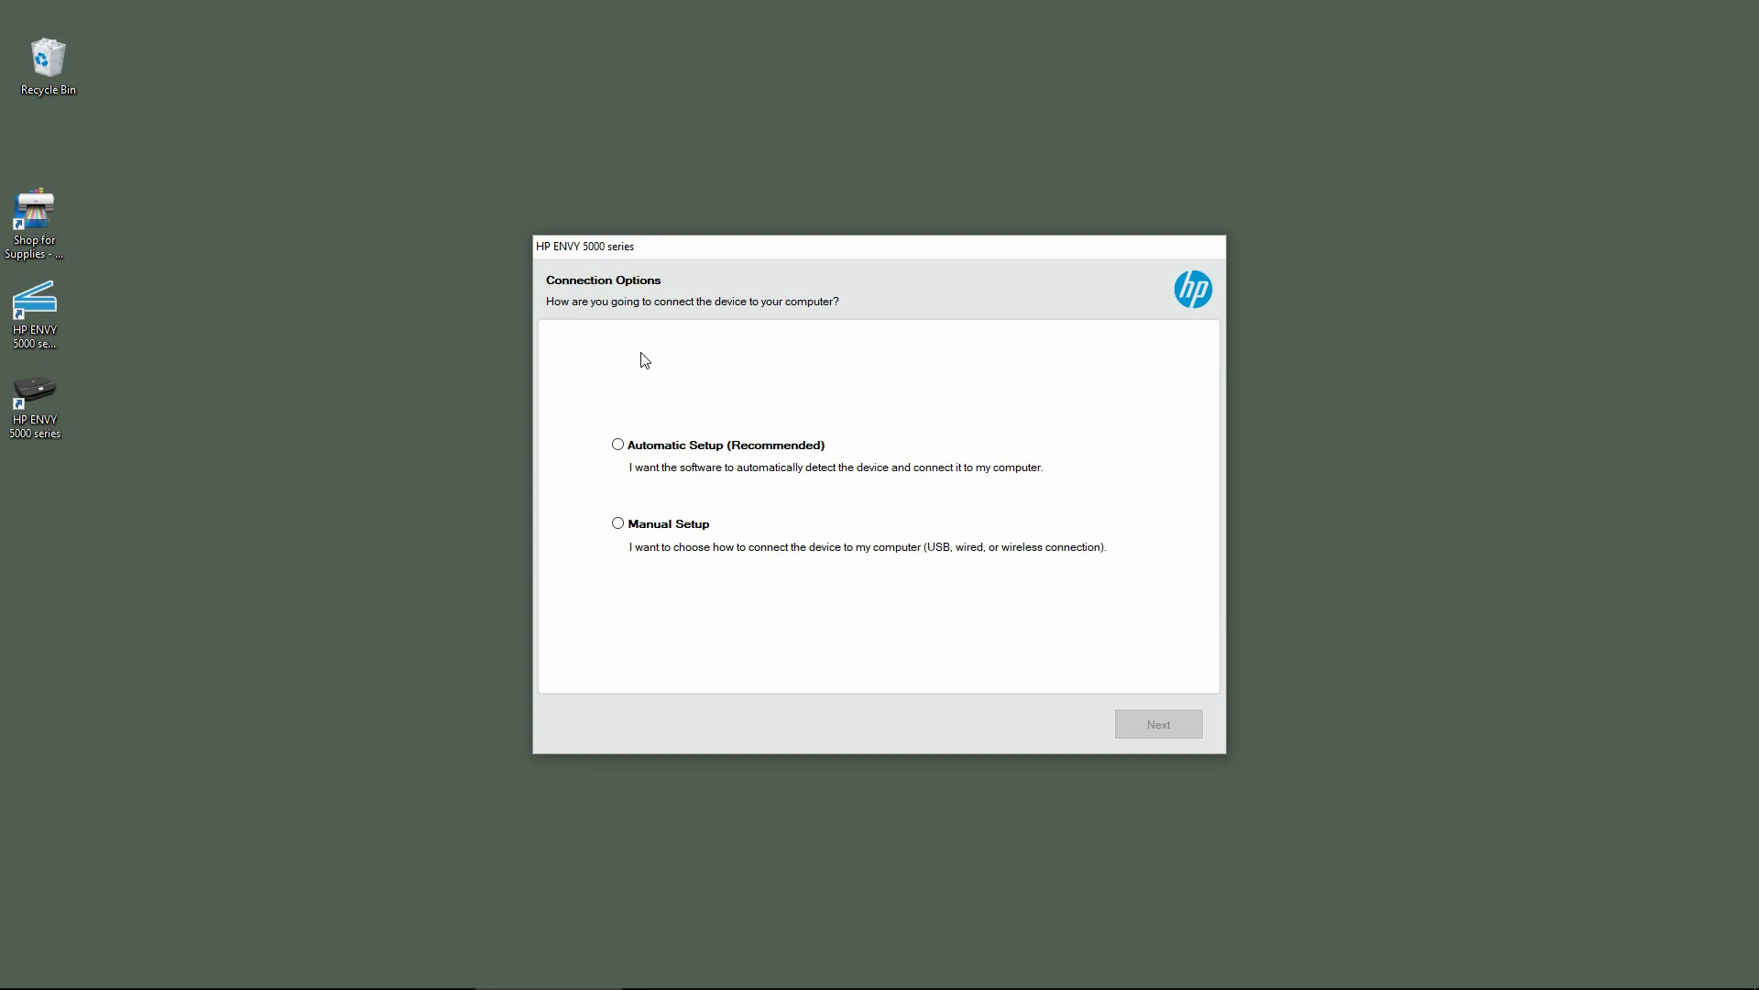
# - Choose Automatic Setup and install the HP ENVY 5000 series printer found in Network Check
pyautogui.click(706, 455)
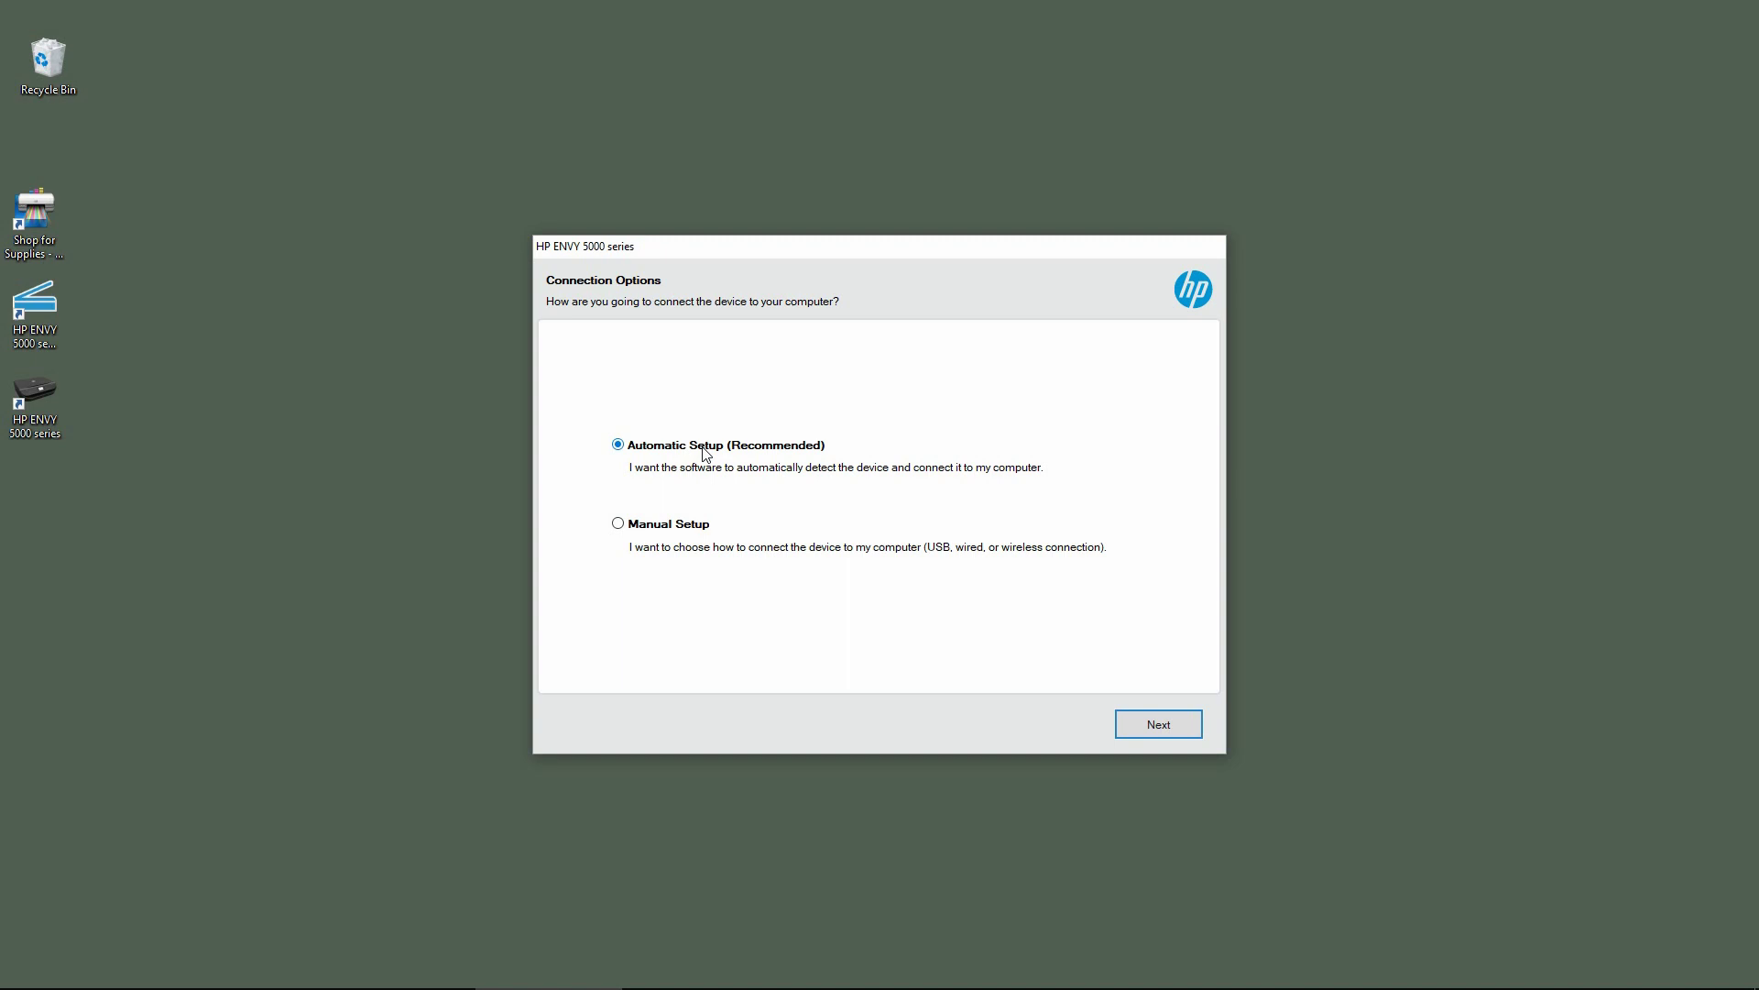
pyautogui.click(1160, 725)
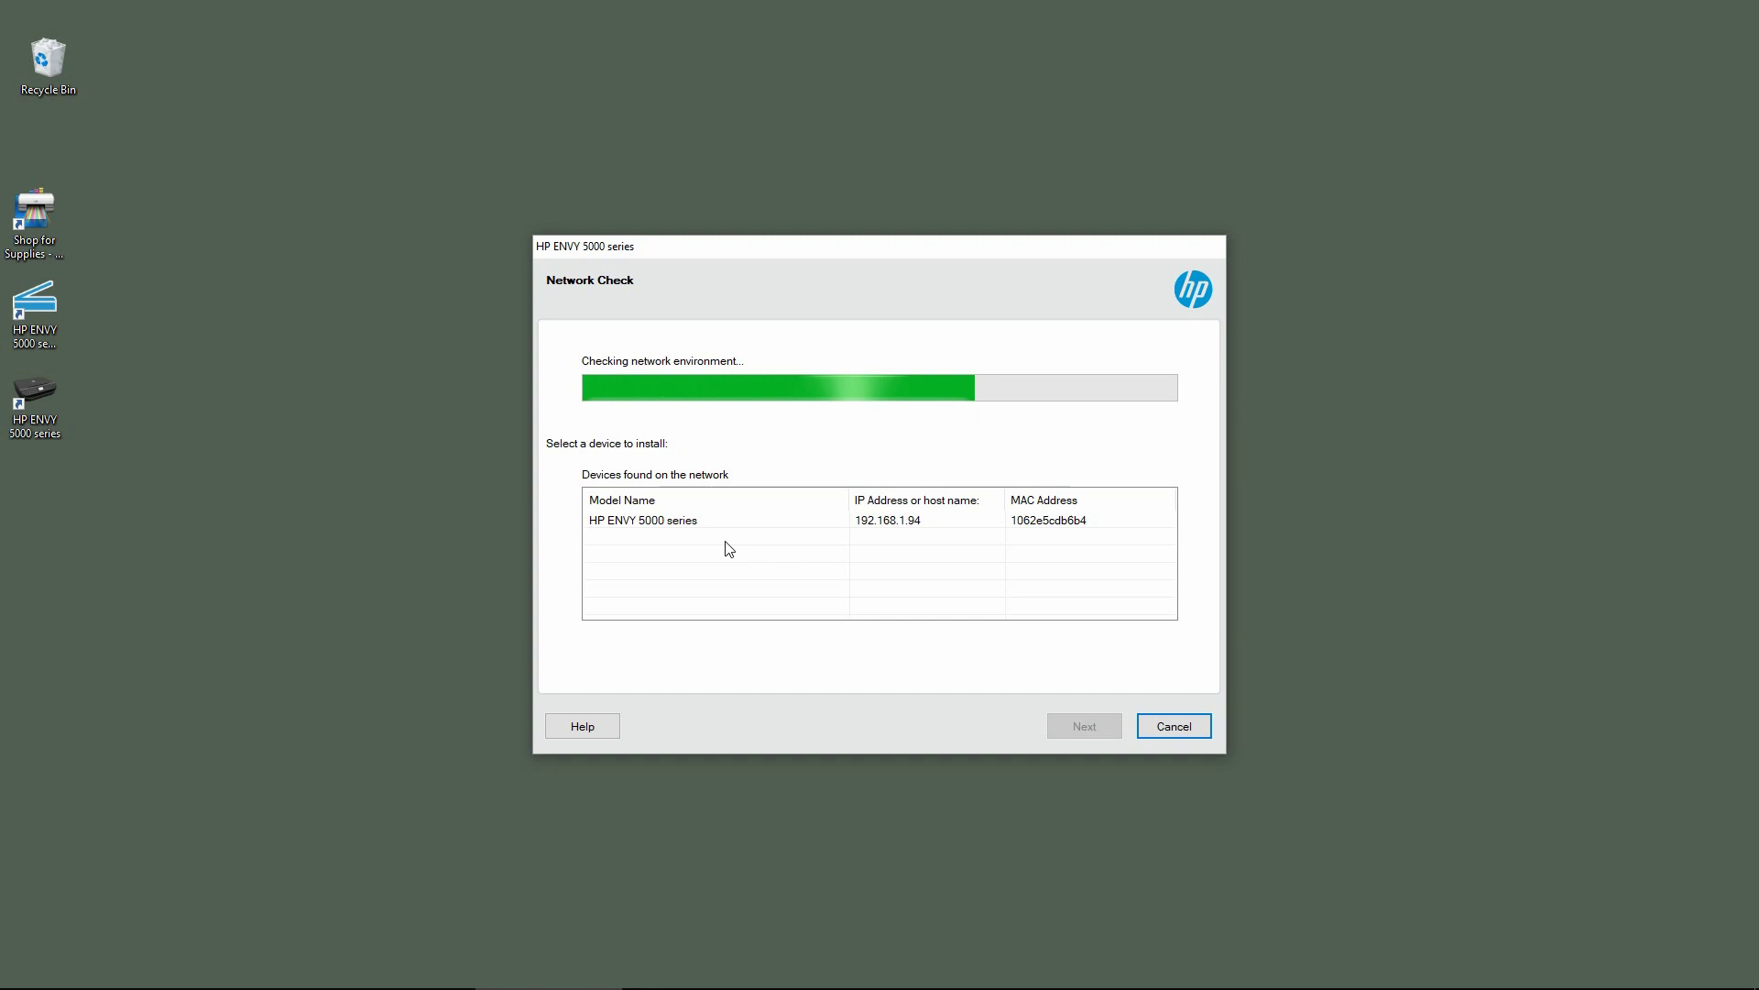
pyautogui.click(653, 523)
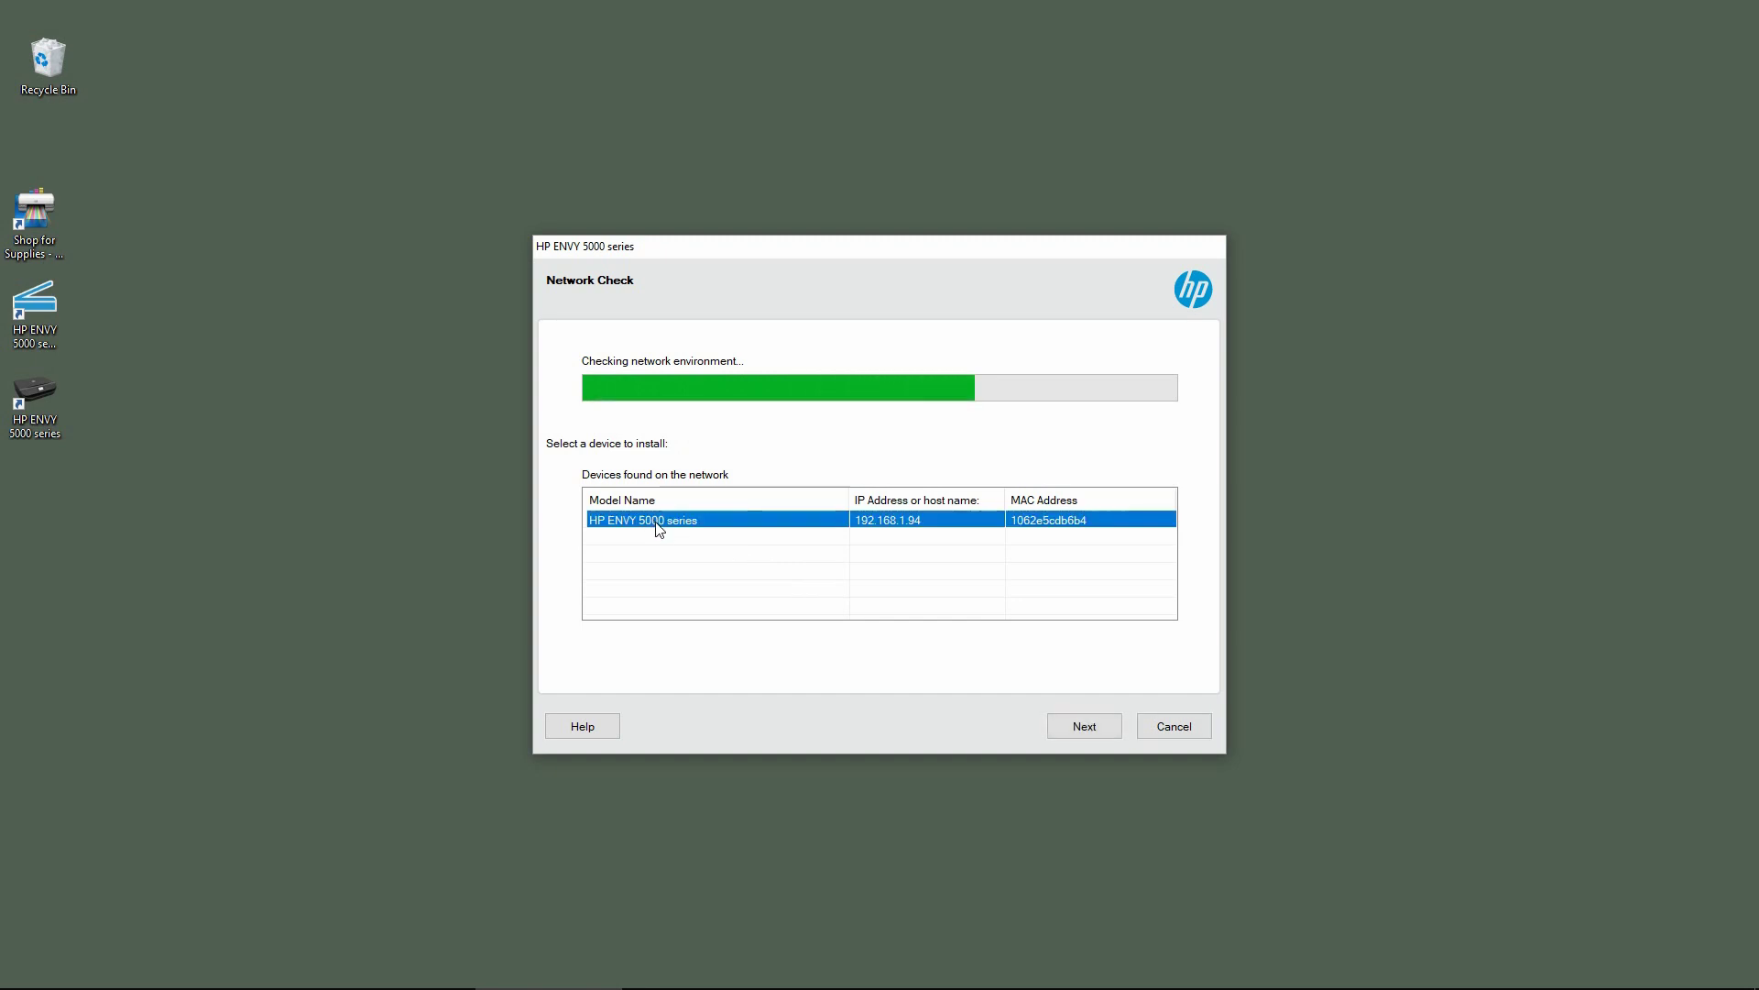
pyautogui.click(1087, 730)
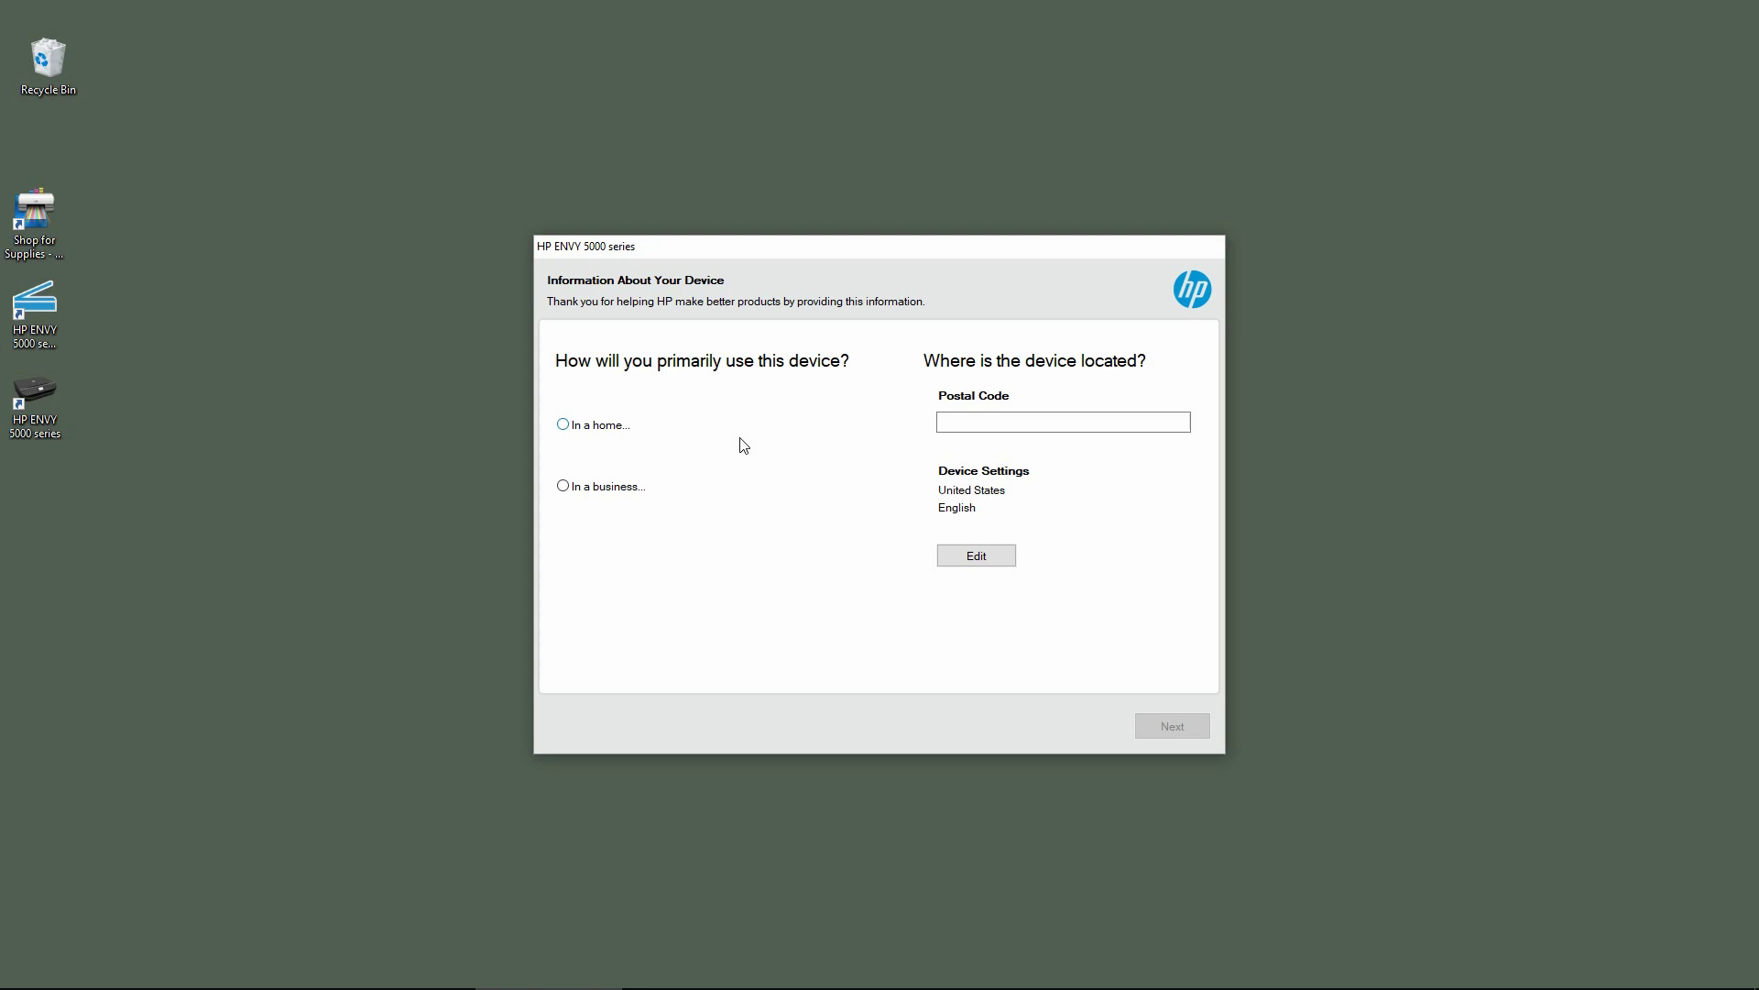
# - Report the printer as used in the home for personal use, enter the postal code, and submit
pyautogui.click(603, 429)
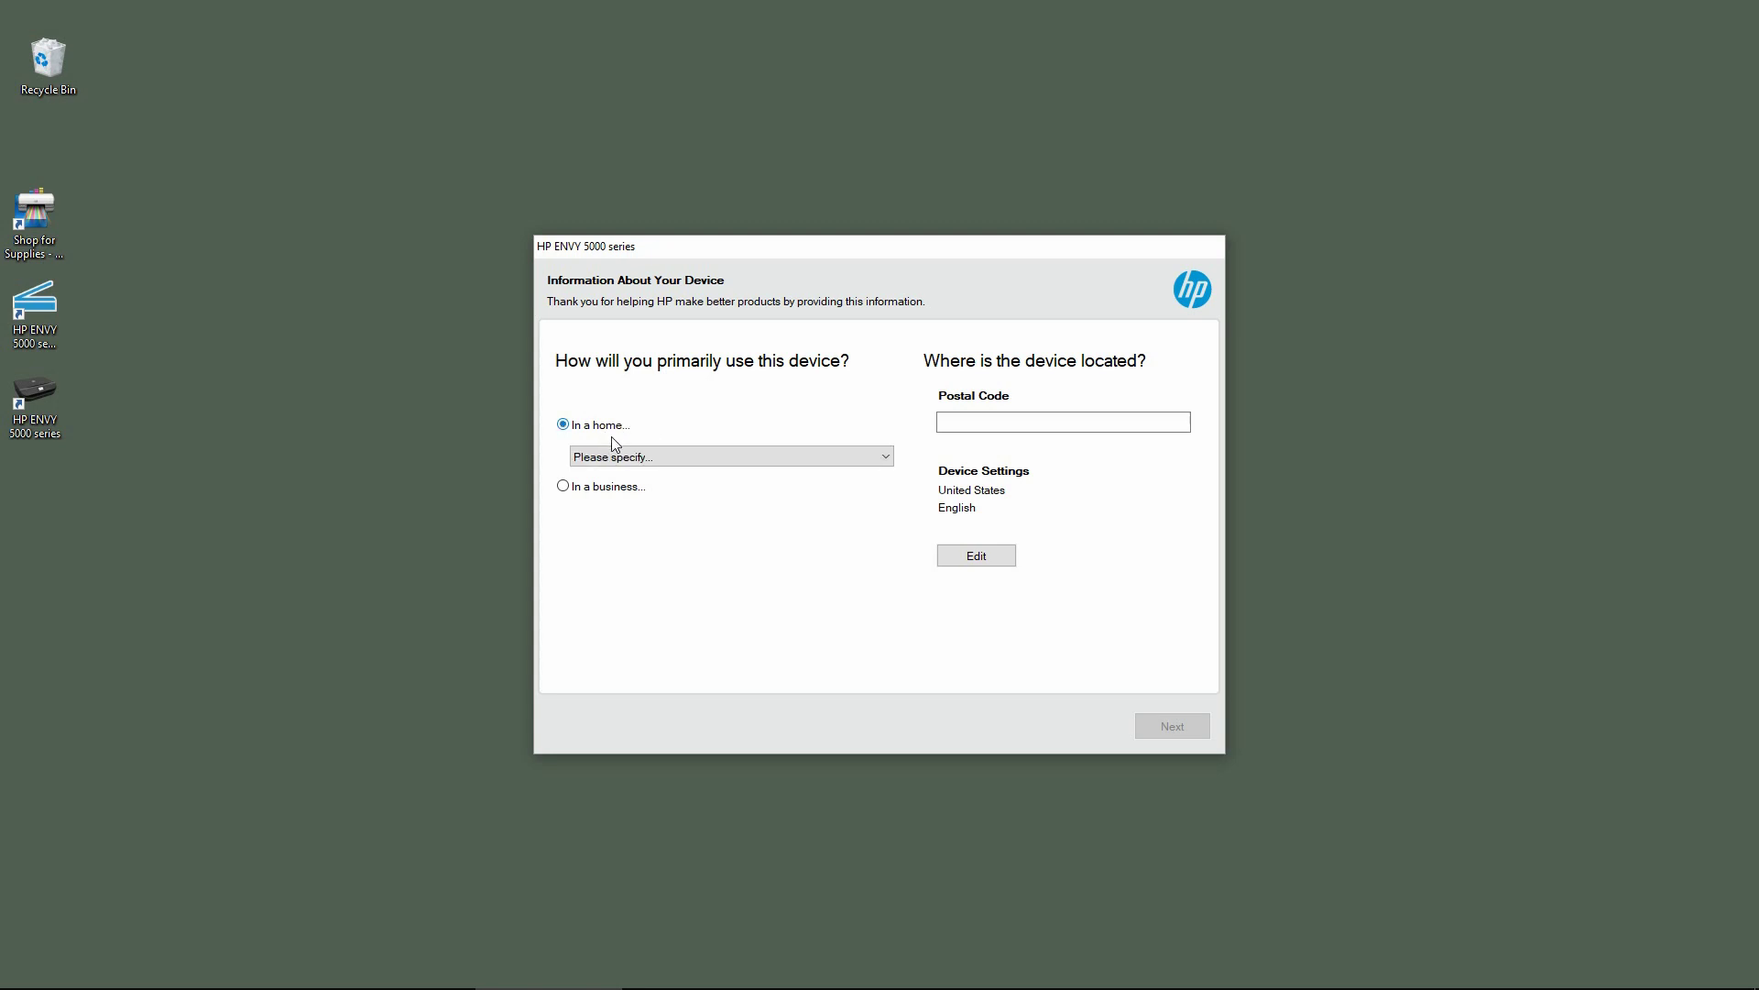
pyautogui.click(633, 458)
pyautogui.click(650, 478)
pyautogui.click(1014, 422)
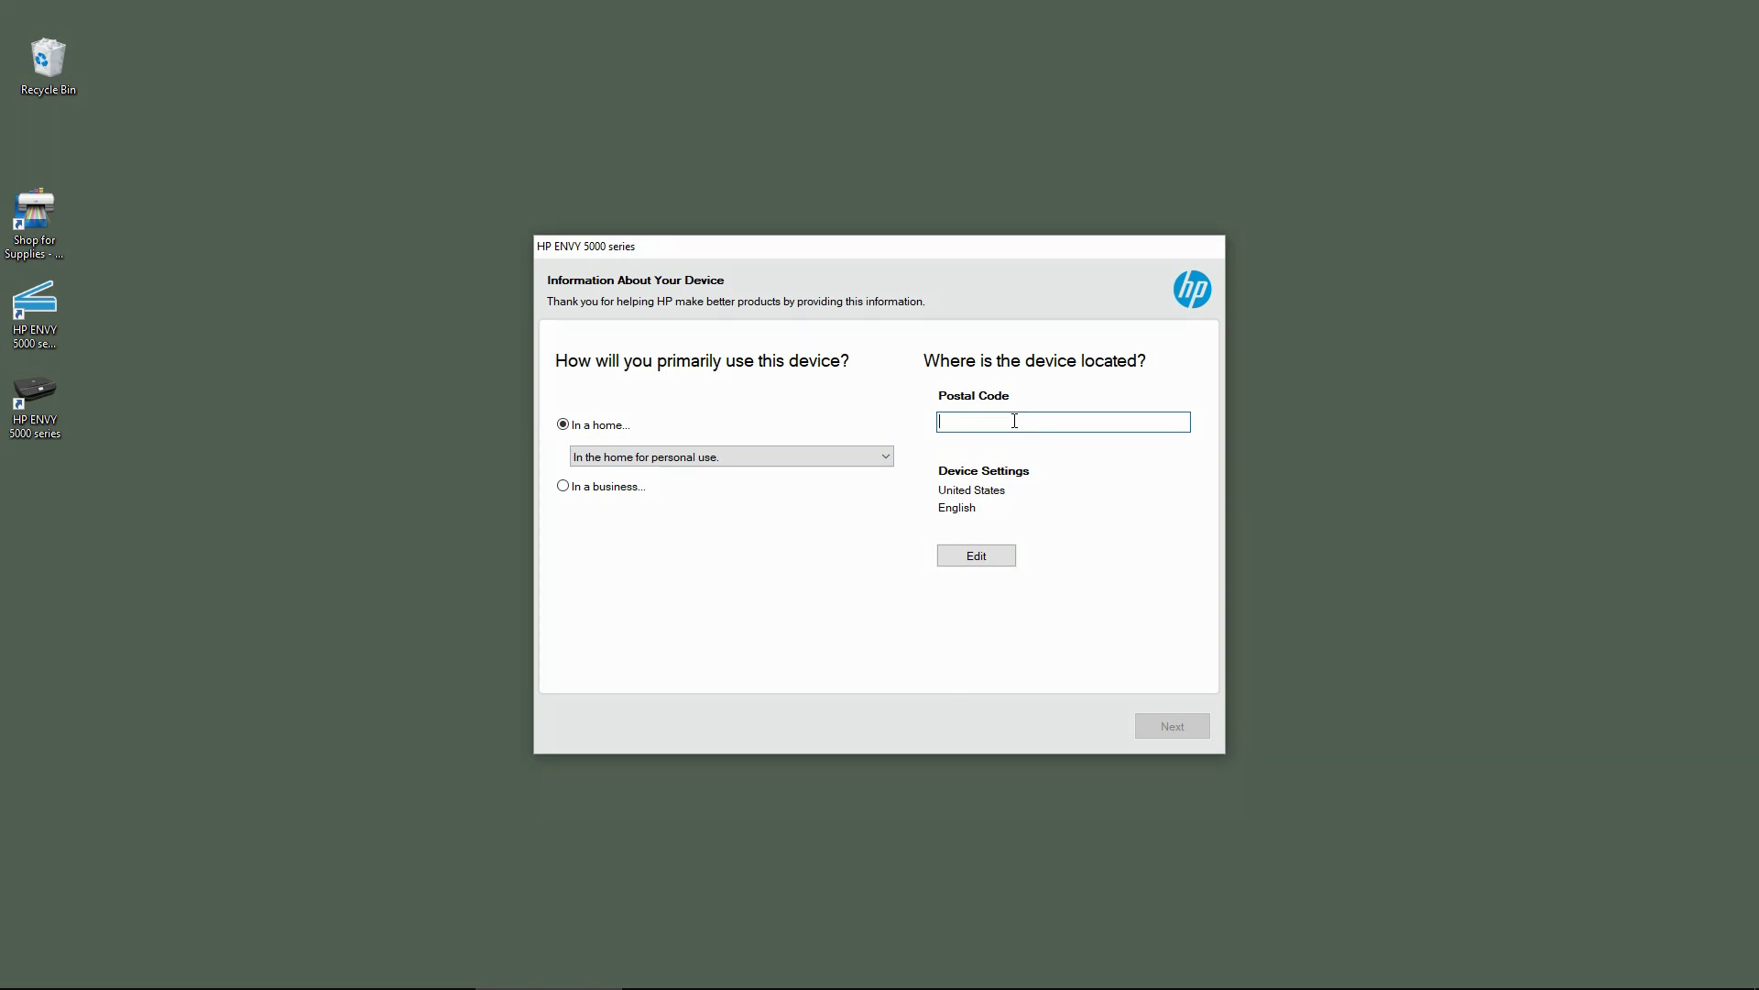
pyautogui.write('123456')
pyautogui.click(1174, 726)
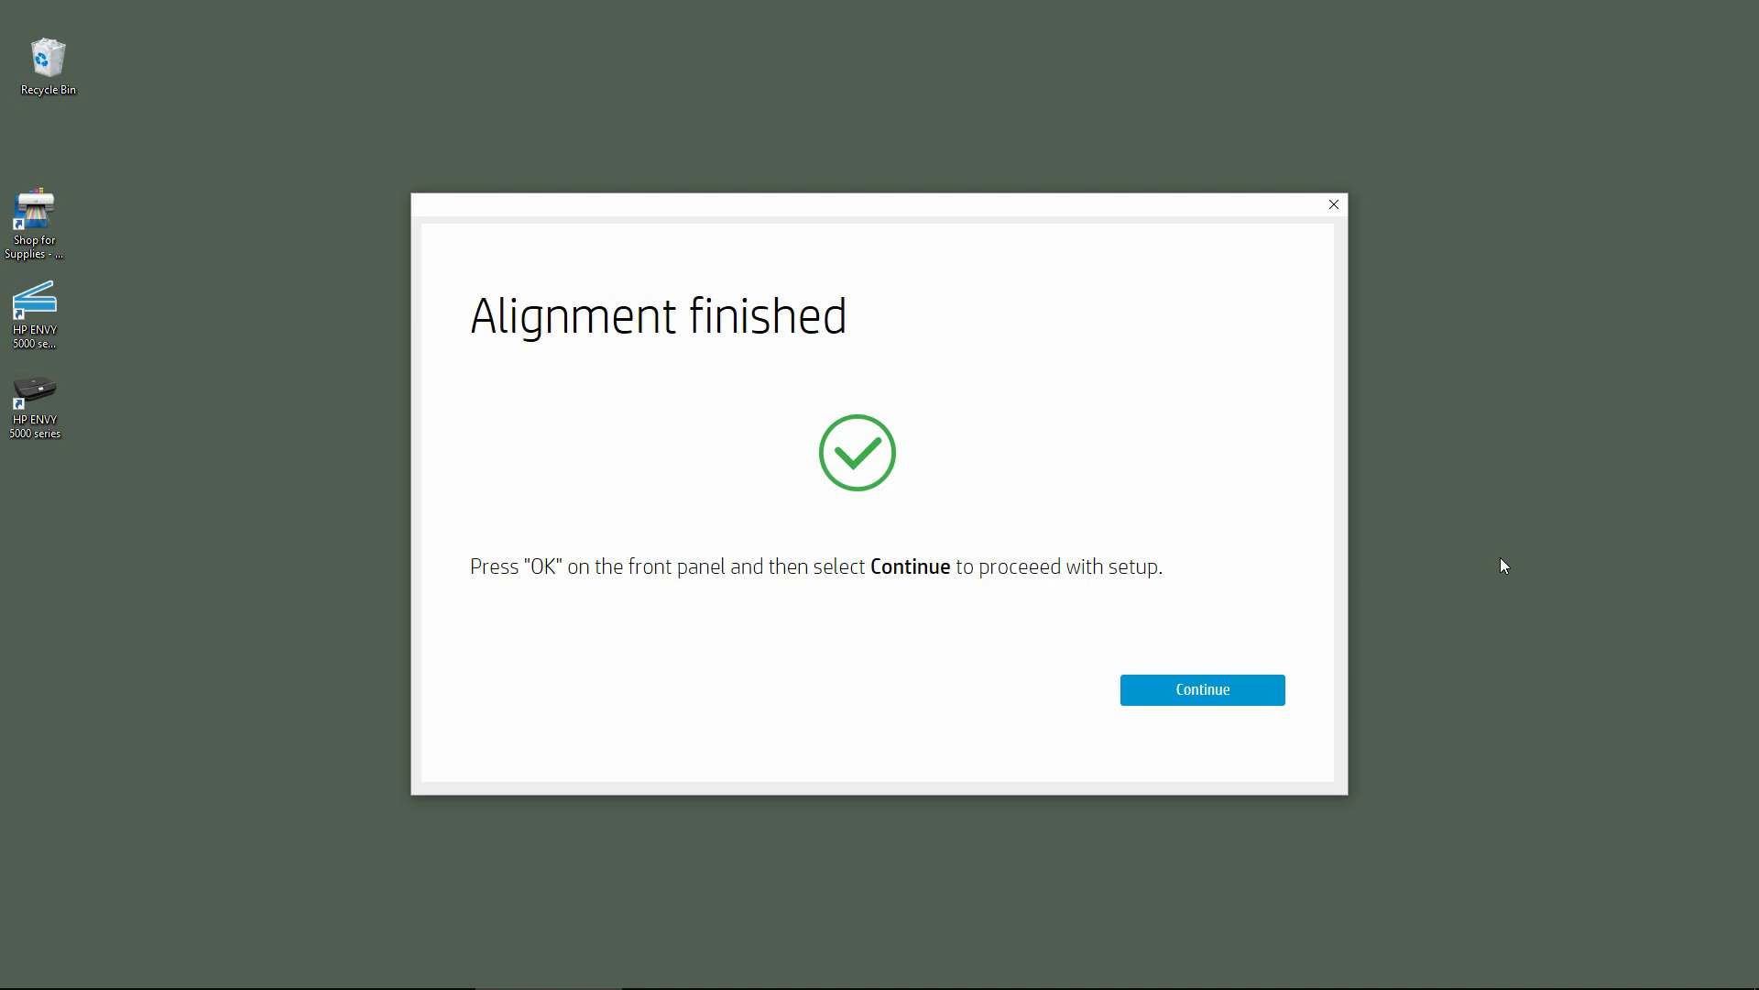
# - Continue past the Alignment finished screen to product registration
pyautogui.click(1190, 691)
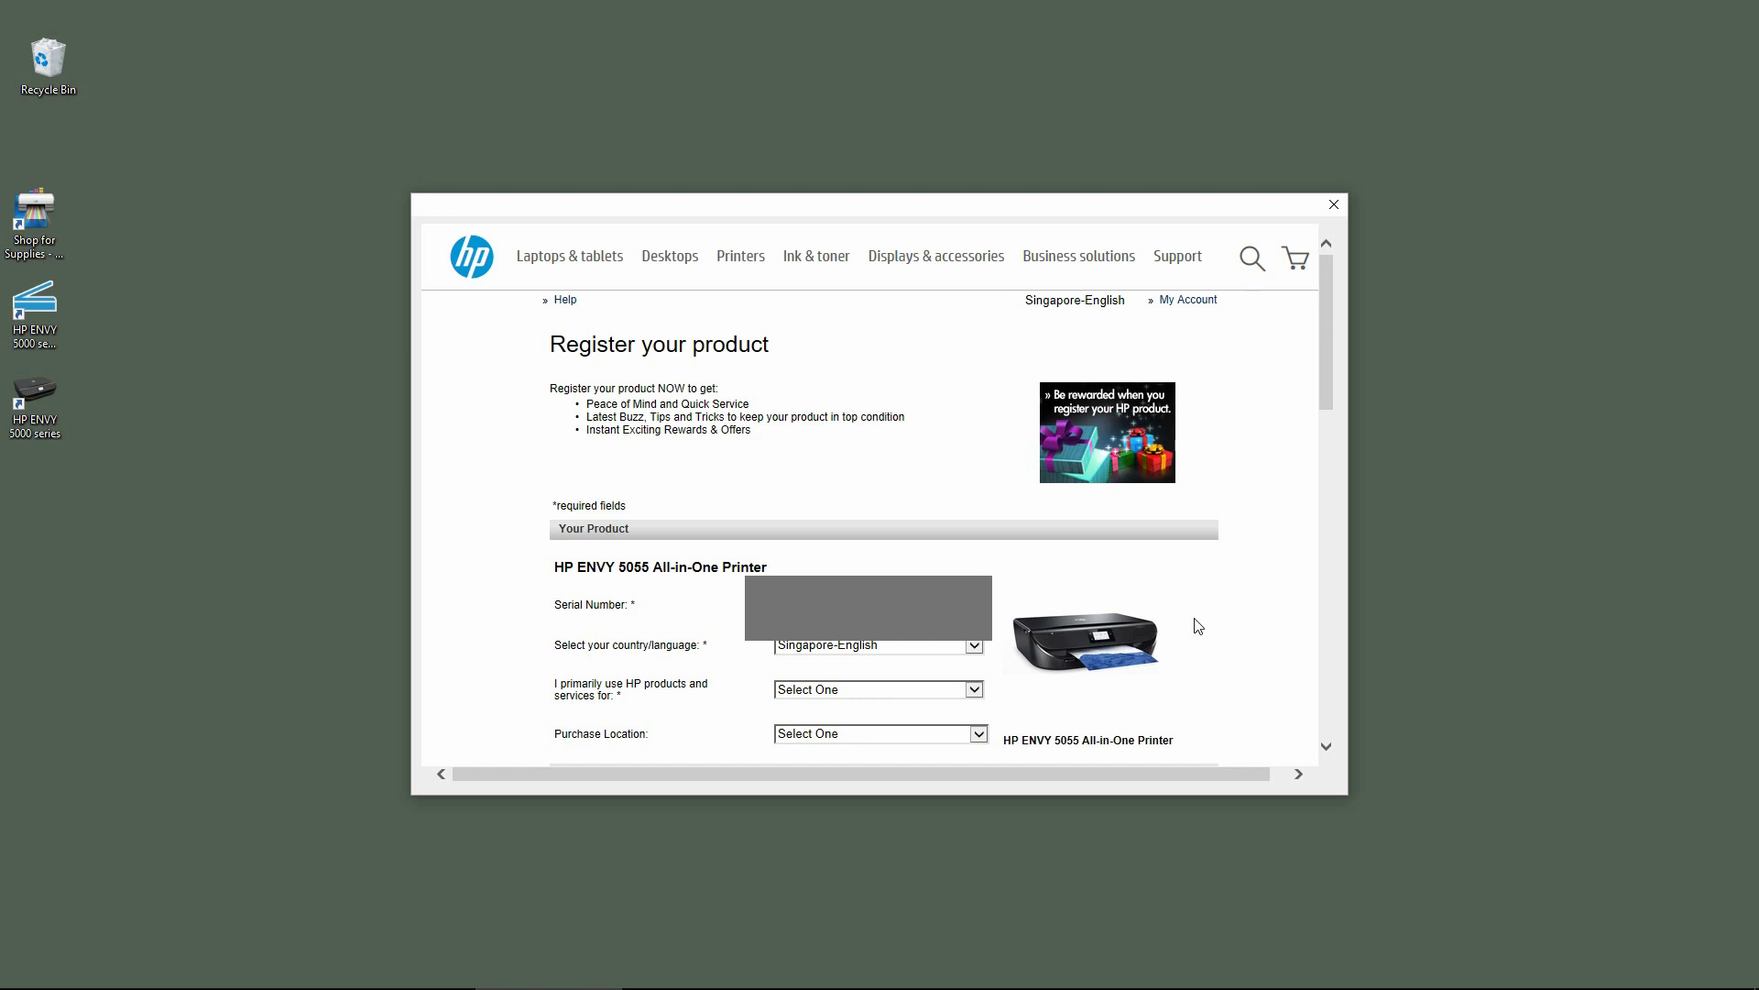
# - Close the registration window and confirm exiting Device Service Setup without registering
pyautogui.click(1334, 205)
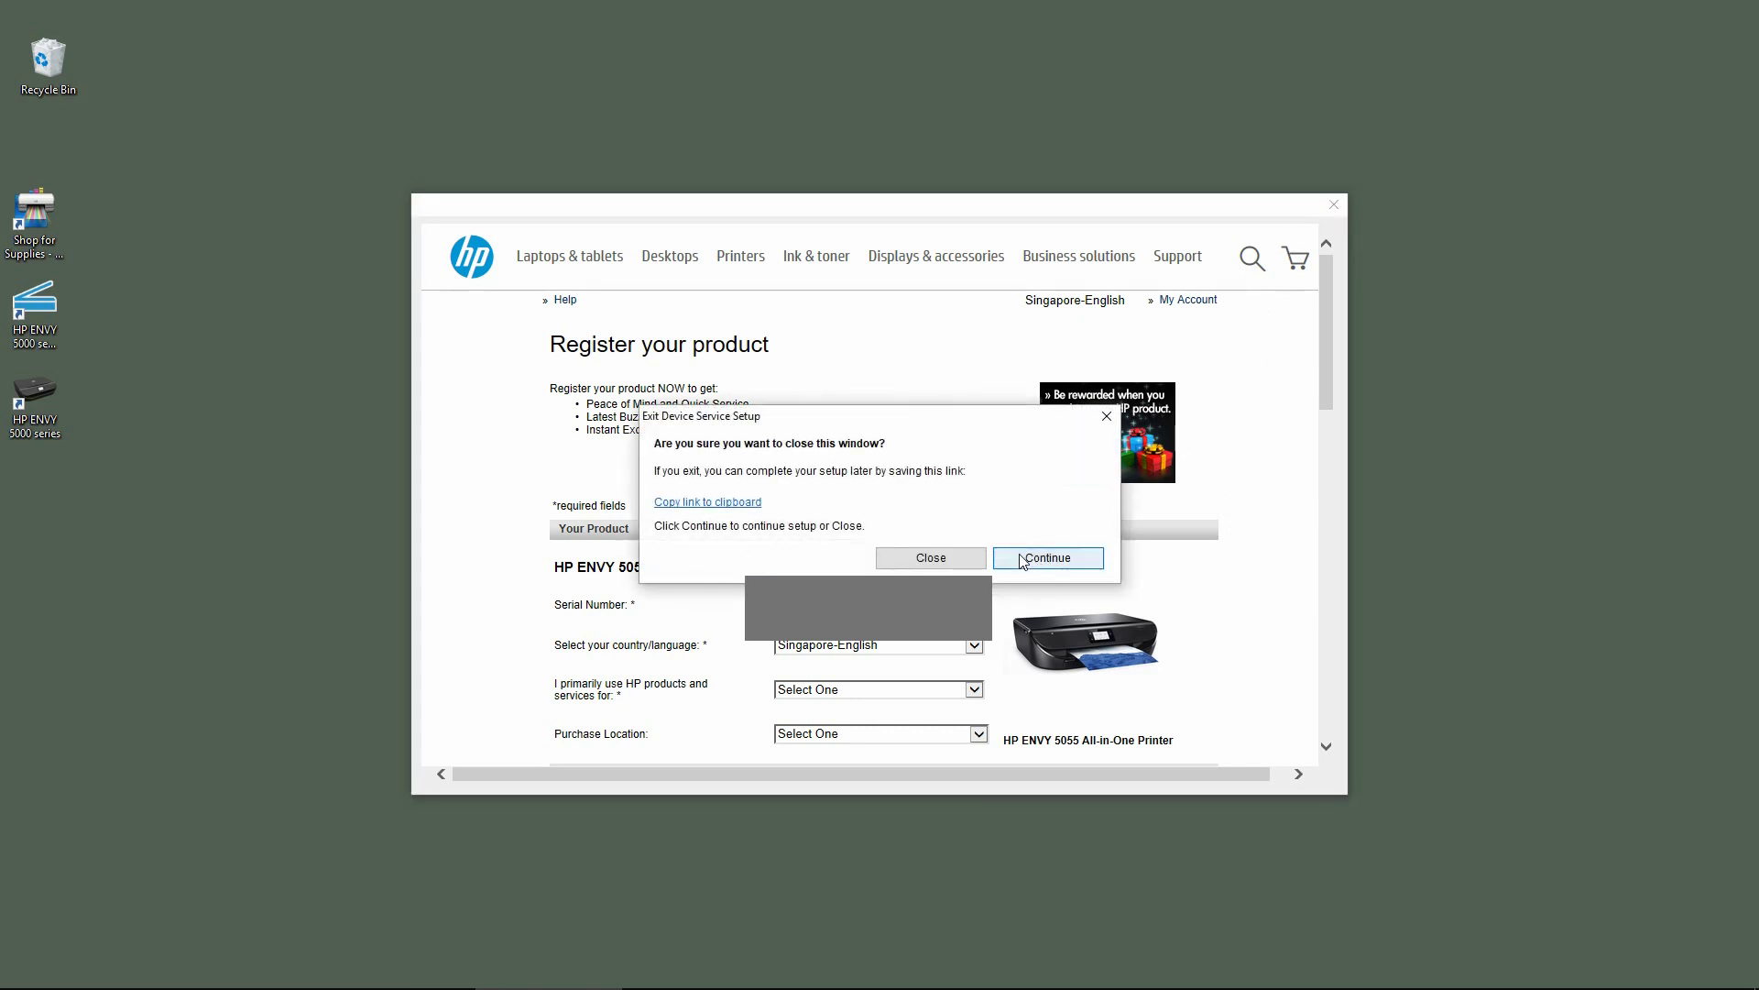
pyautogui.click(921, 561)
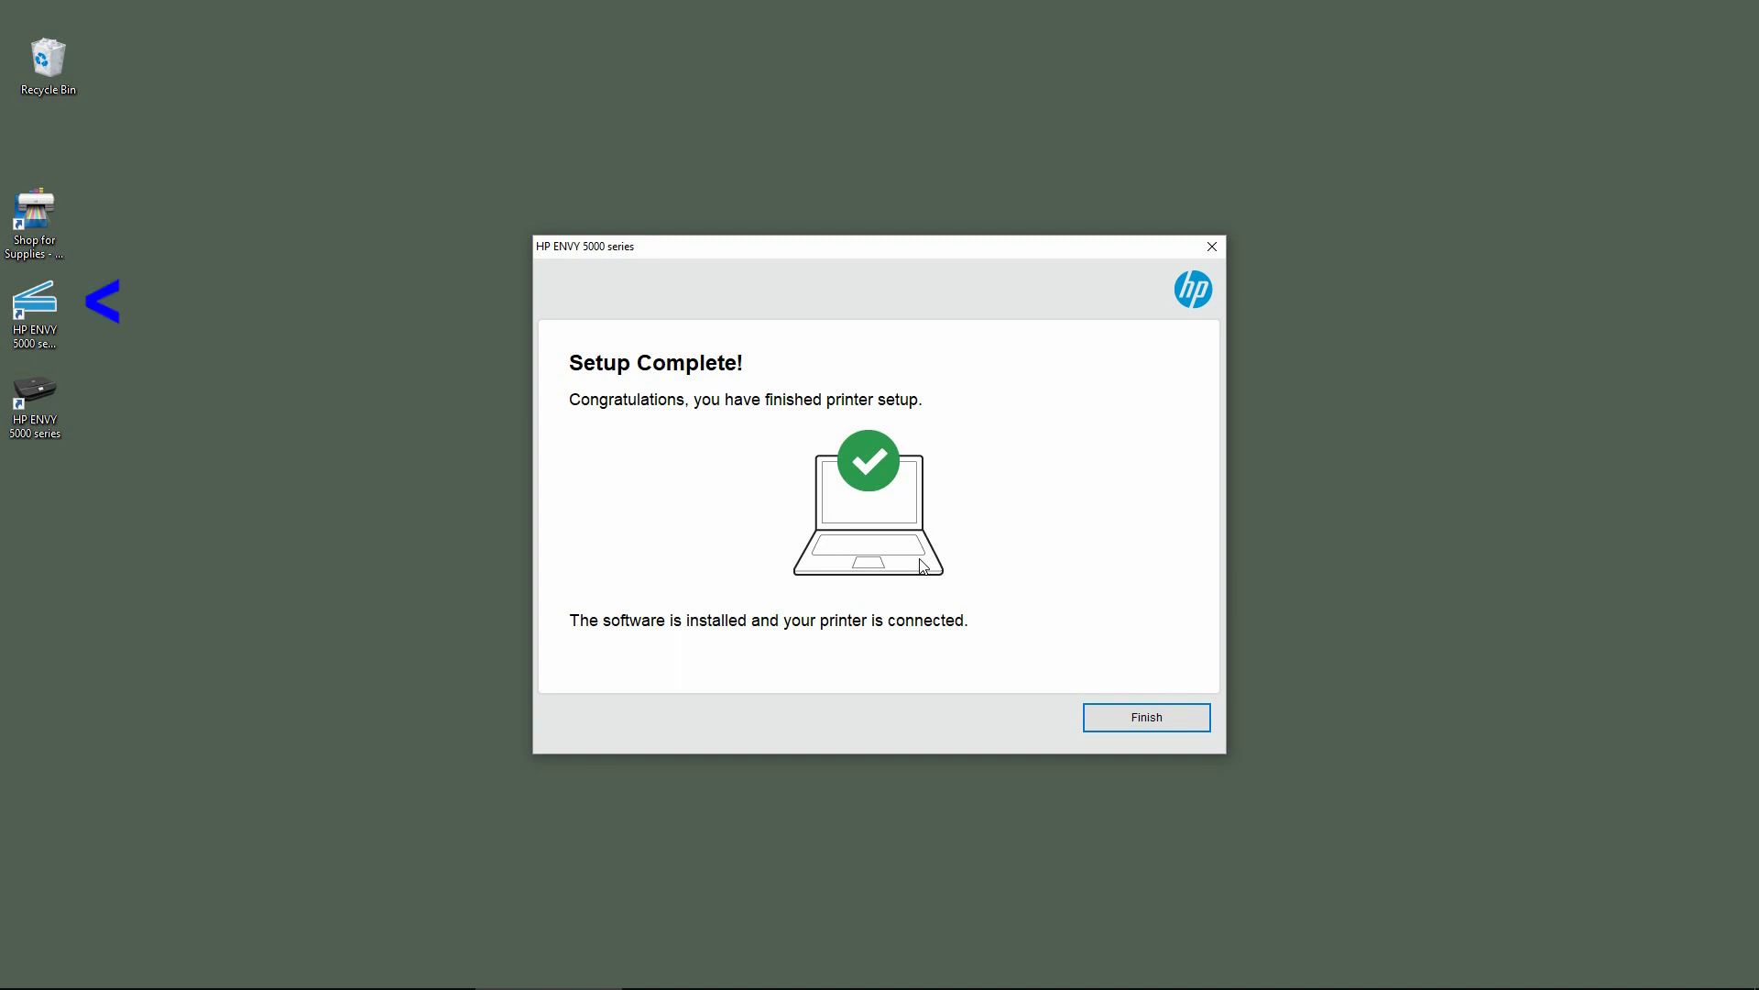
# - Finish the Setup Complete screen to close the HP ENVY installer
pyautogui.click(1147, 716)
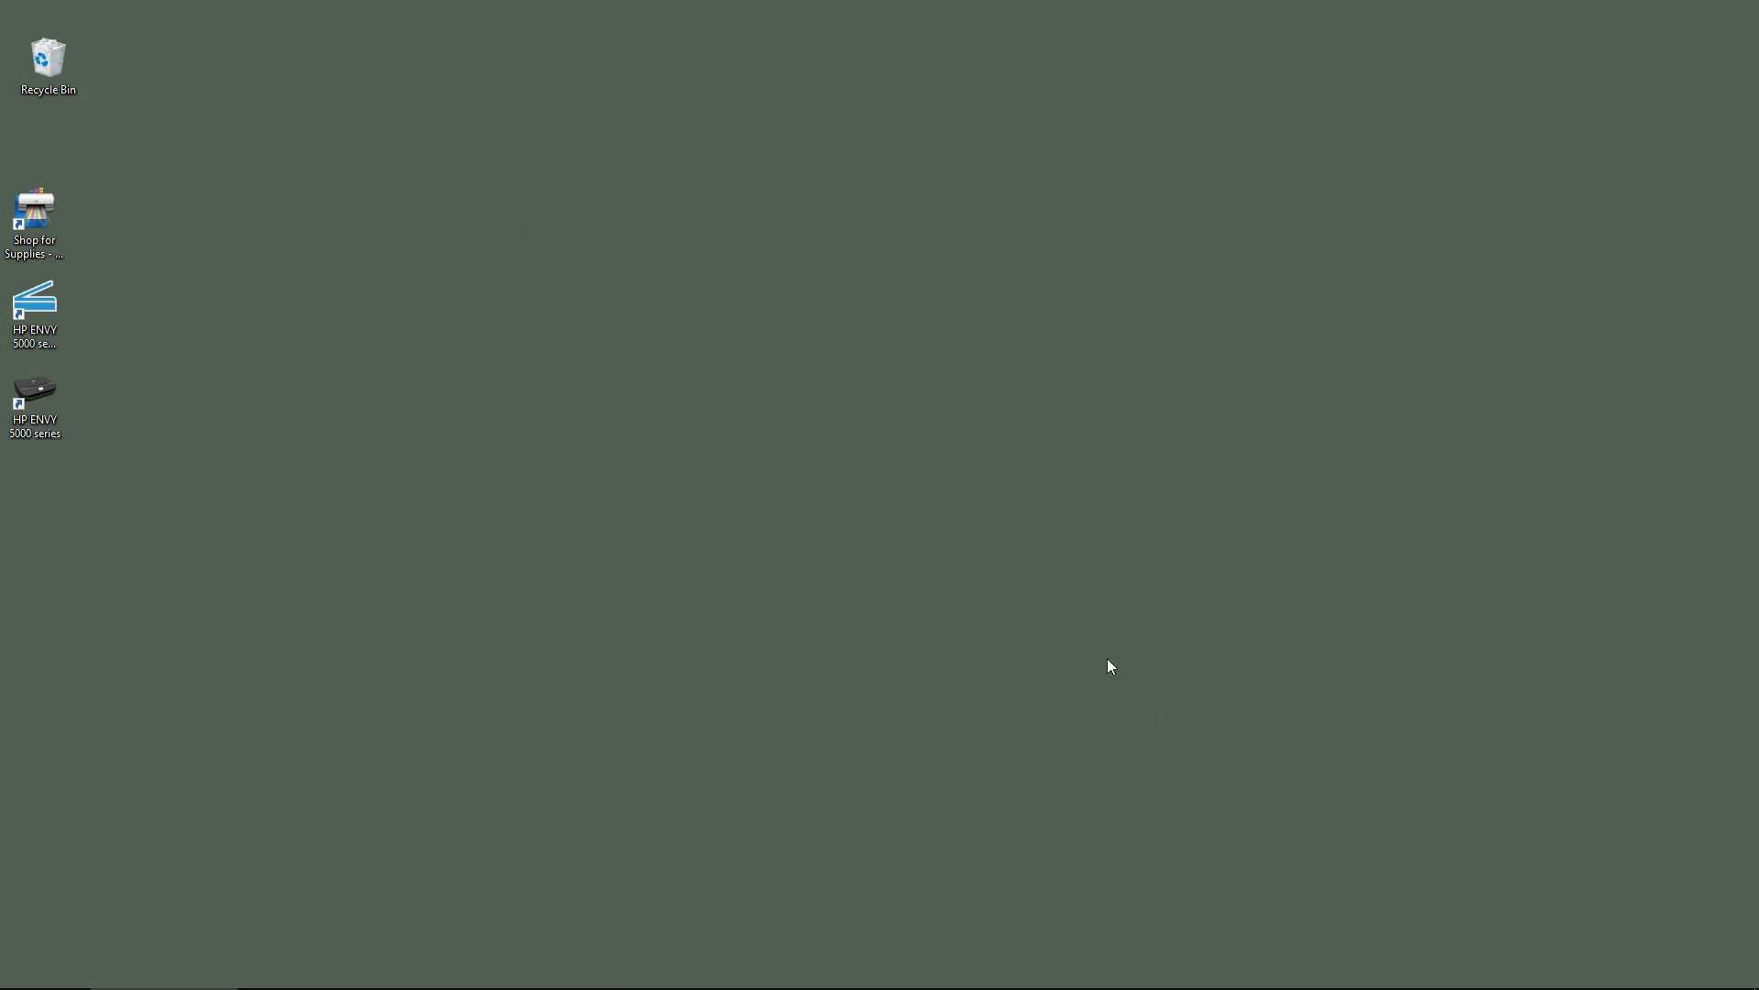